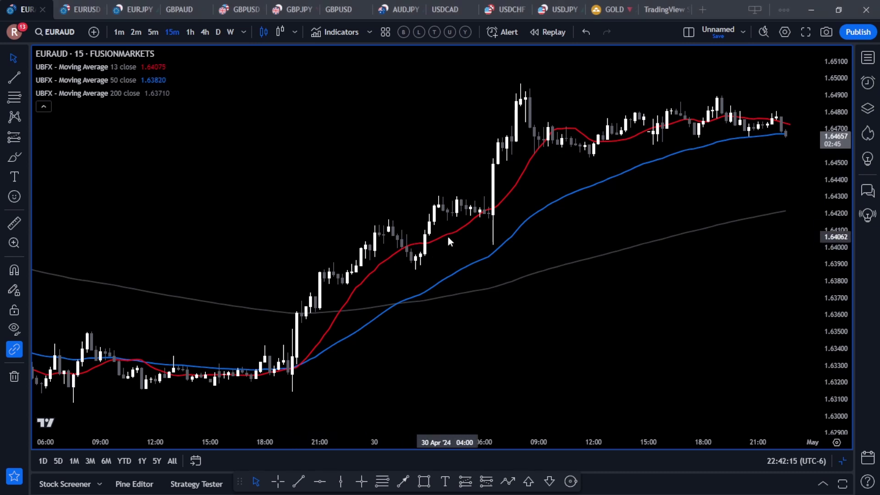
Step: Check the 13-period UBFX moving average's settings, then delete its red line from the chart
double_click(453, 239)
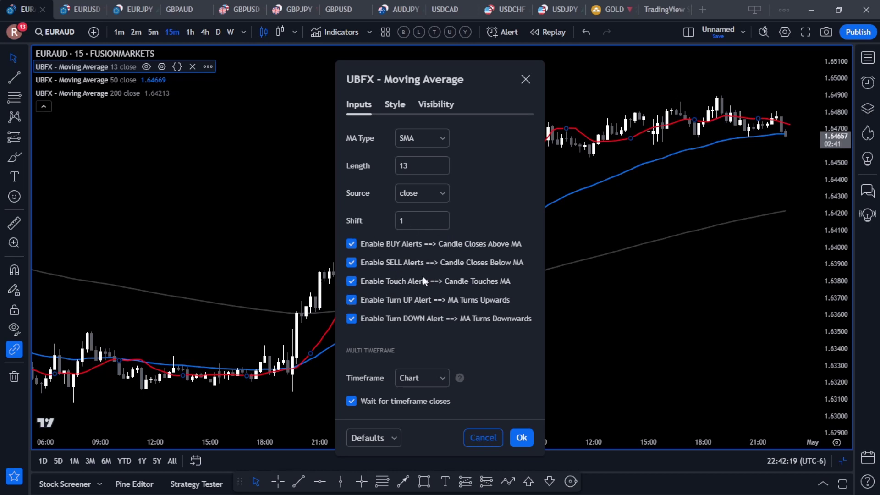
left_click(525, 80)
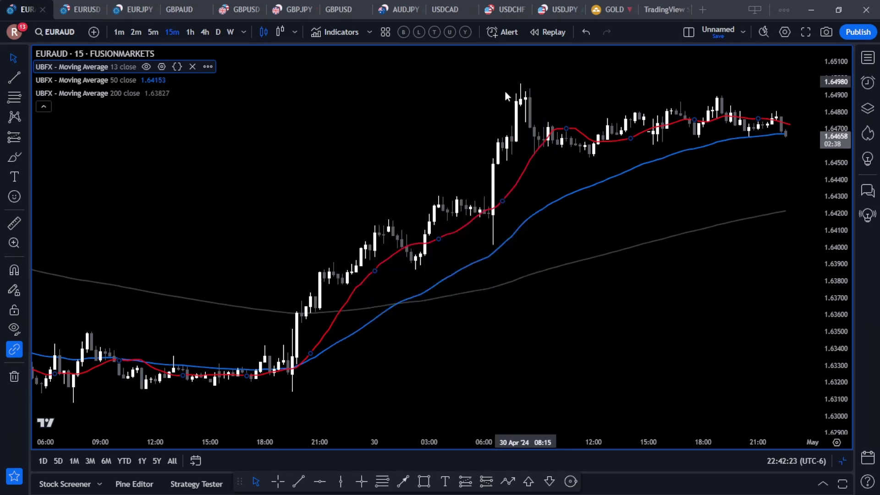
left_click(450, 111)
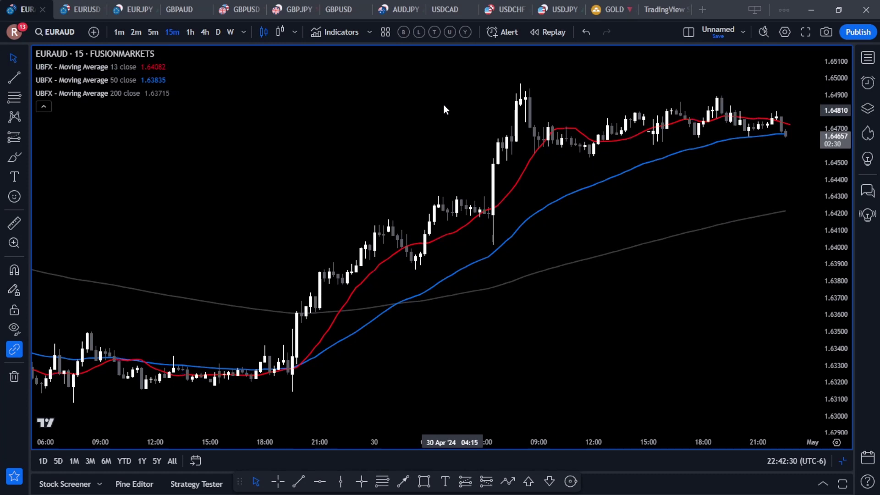
left_click(456, 232)
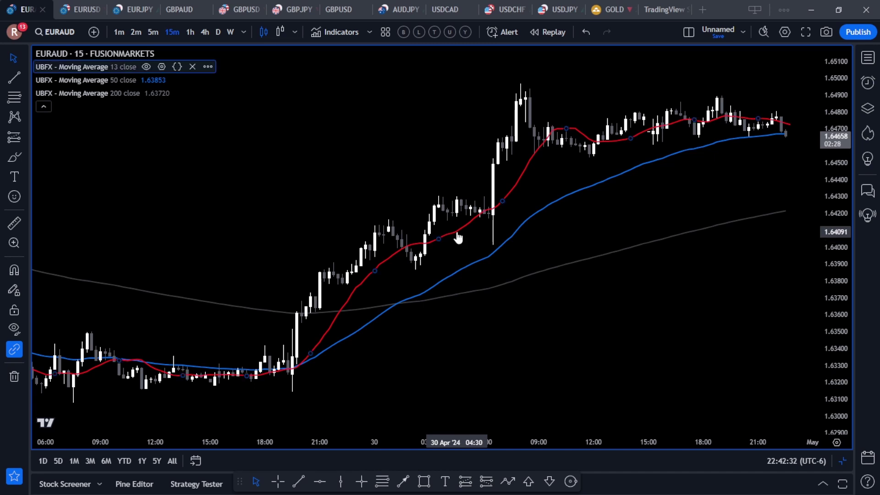
key("Delete")
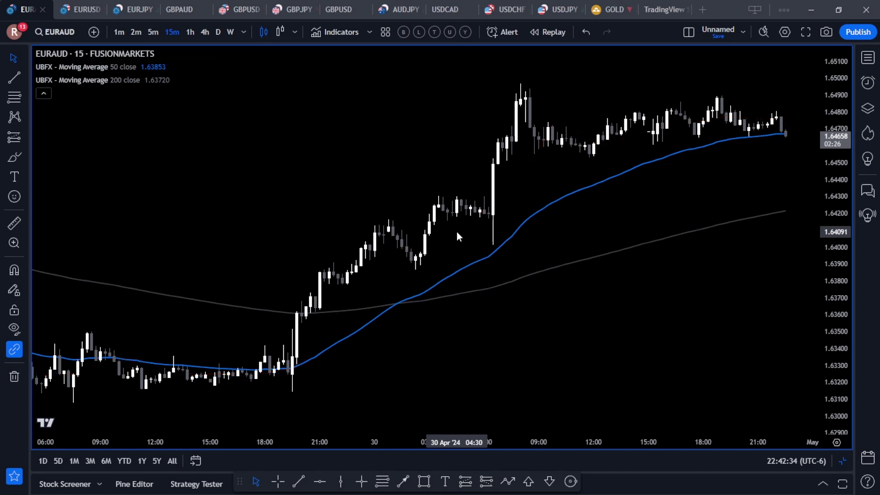
Step: Add the built-in Moving Average Simple indicator found by searching 'Moving average'
left_click(343, 33)
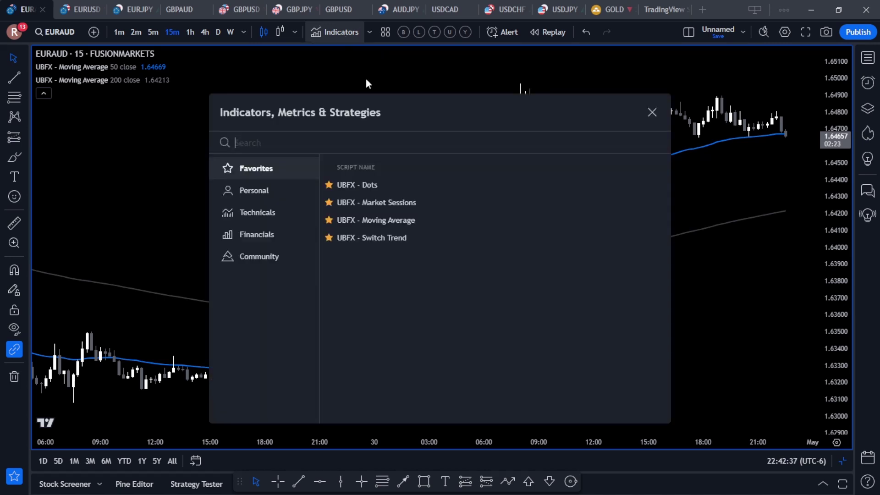
left_click(261, 214)
type("Moving average")
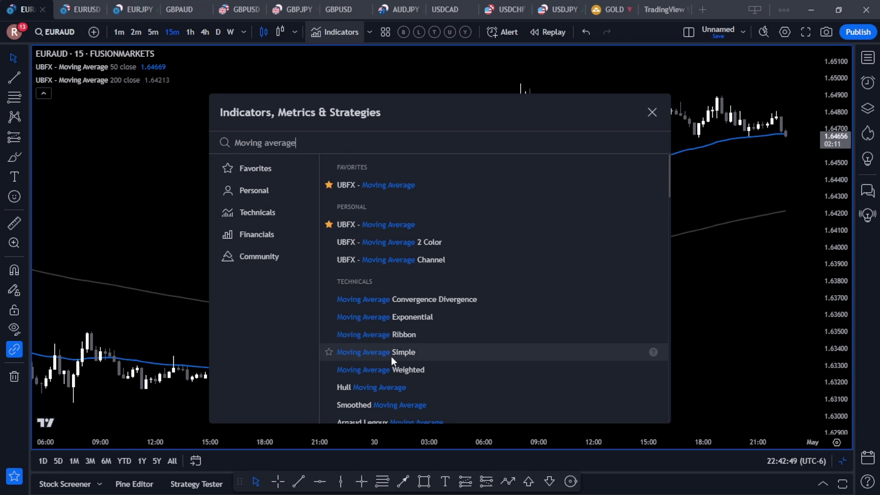
left_click(376, 352)
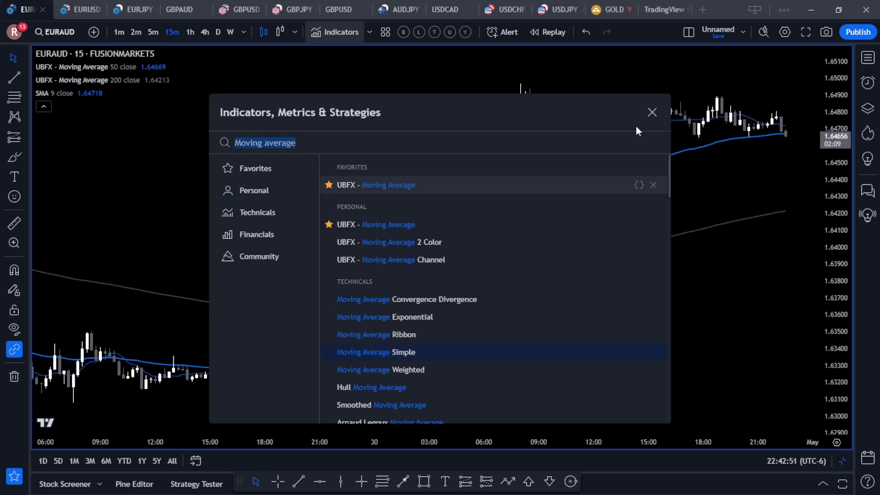
left_click(652, 112)
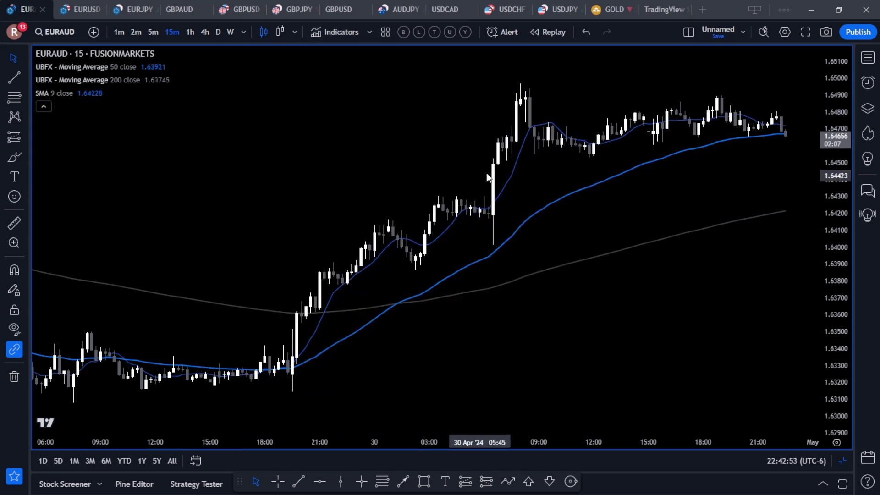
Step: Set the SMA to length 13 with offset 1 and a red line
double_click(511, 180)
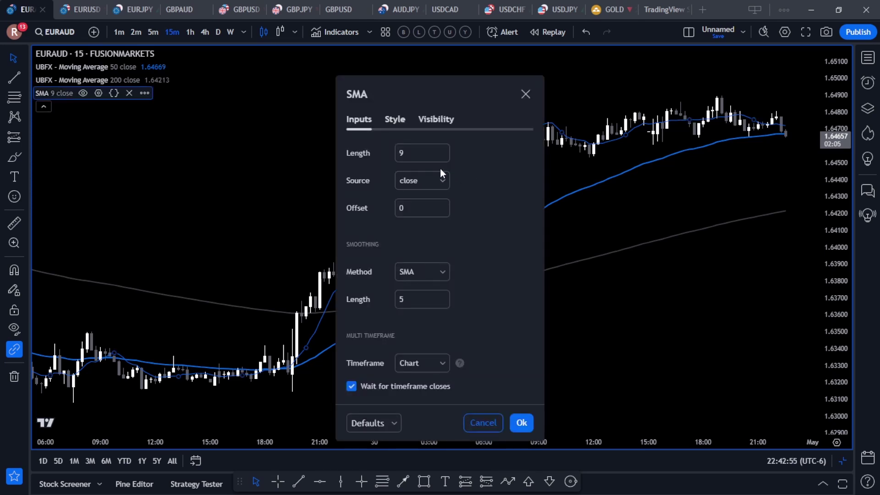
type("13")
left_click(377, 206)
type("1")
left_click(397, 119)
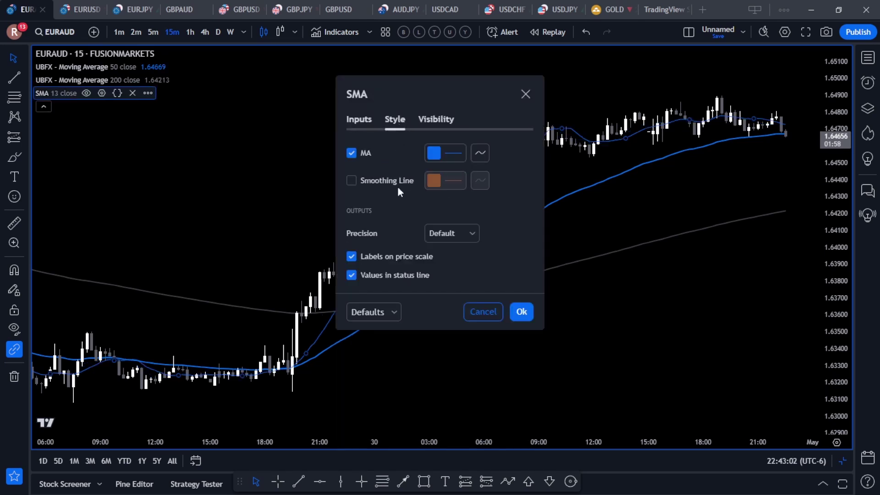
left_click(434, 153)
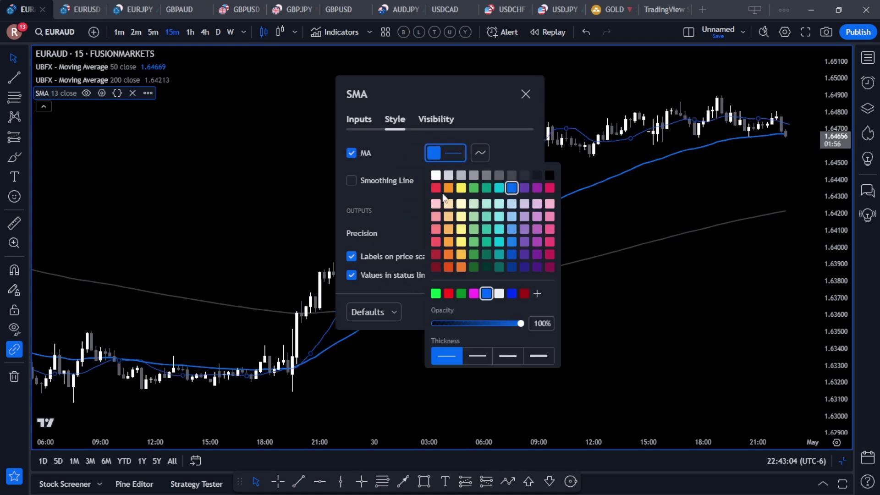
left_click(448, 293)
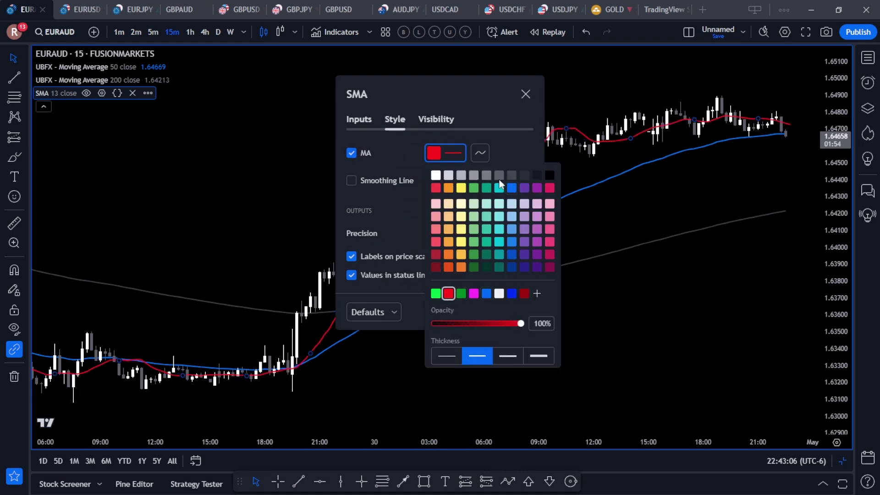
left_click(526, 94)
Step: Reopen the SMA settings to review its inputs, then close them
double_click(466, 232)
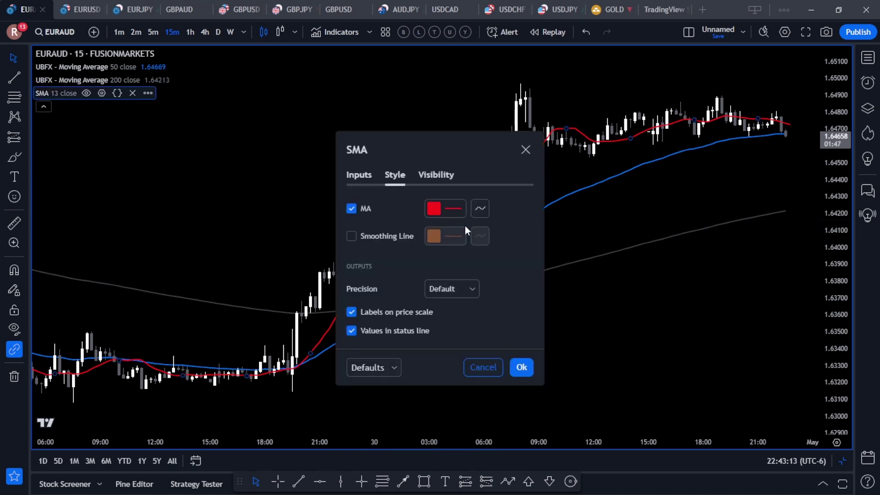
left_click(362, 175)
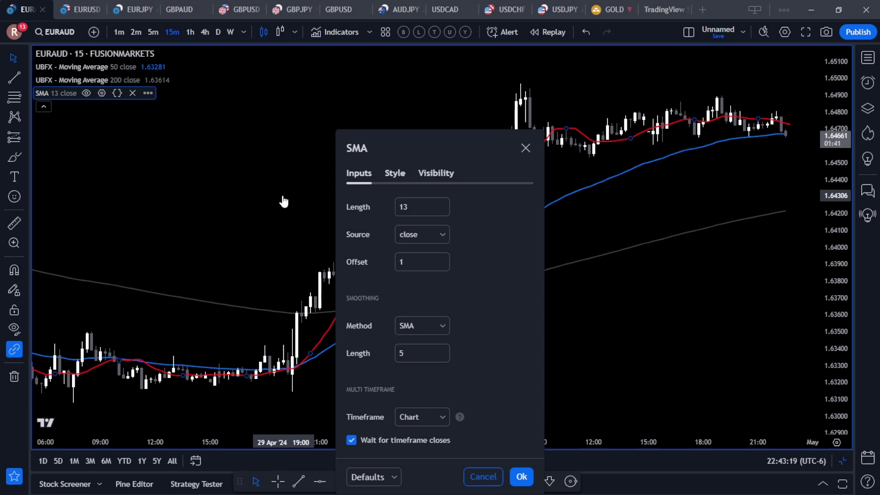
left_click(525, 148)
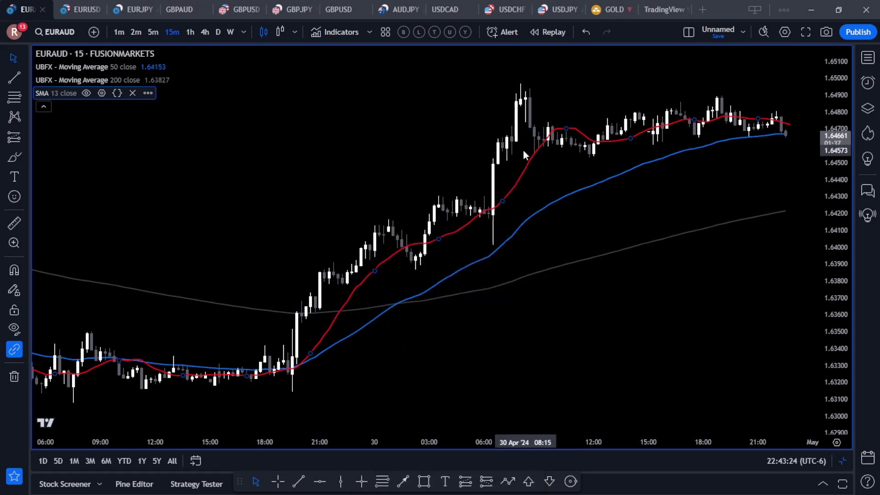
left_click(380, 136)
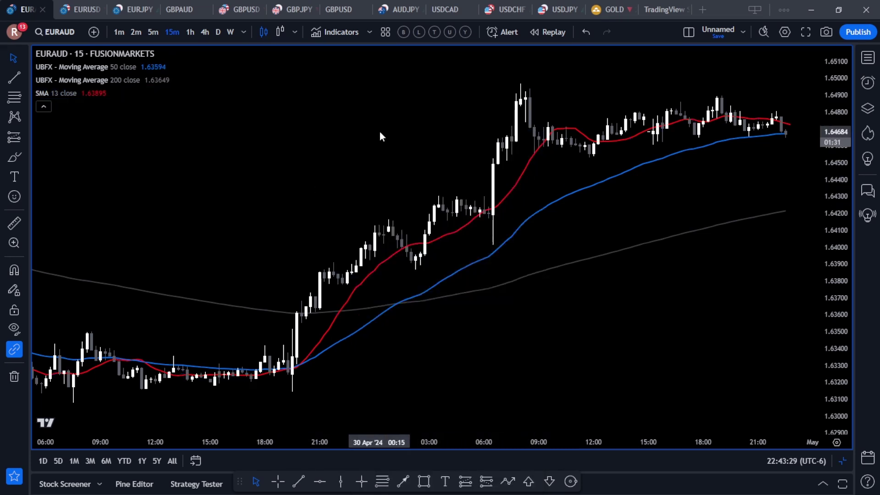
Step: Try the Alerts panel, a new EURAUD alert and a 50 MA alert, cancelling each
left_click(867, 83)
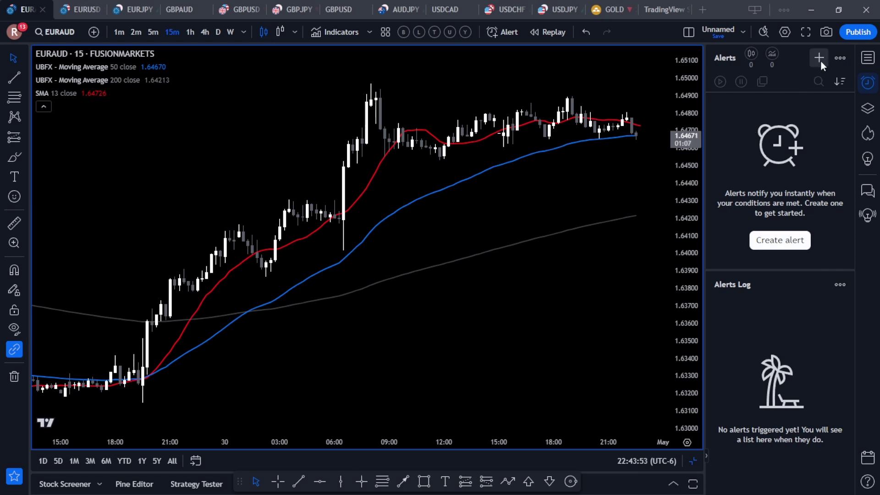
left_click(867, 82)
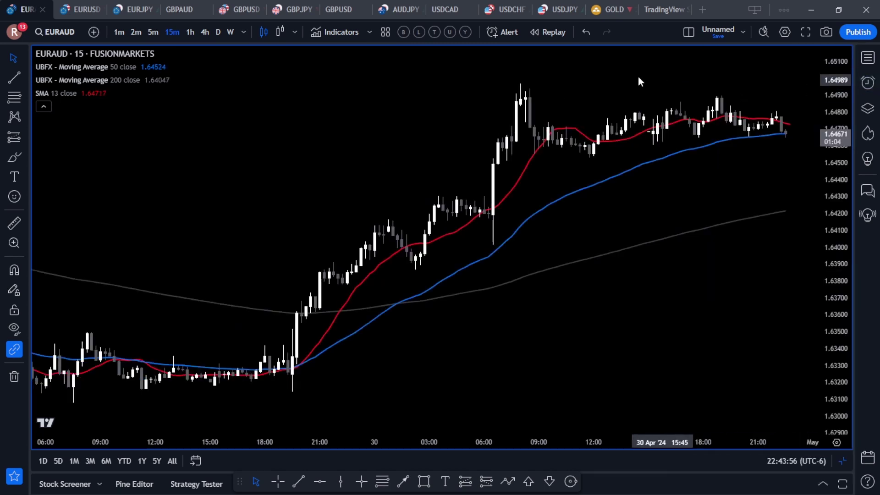
left_click(506, 32)
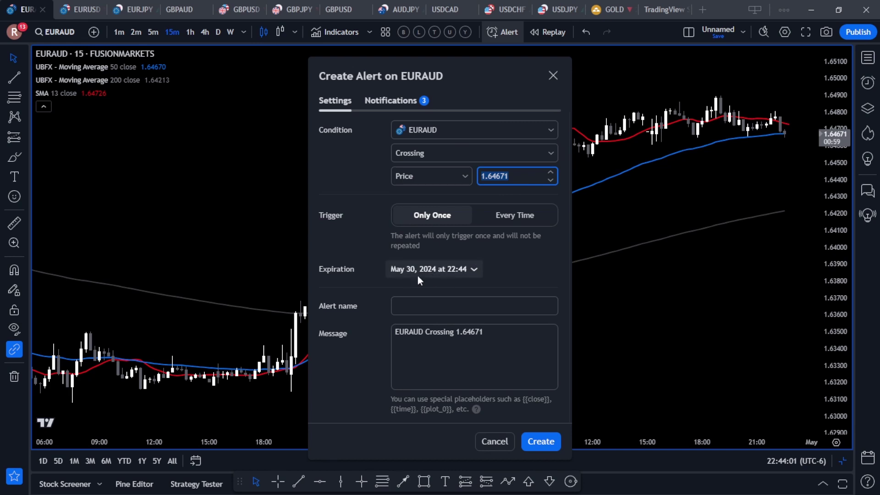
left_click(552, 76)
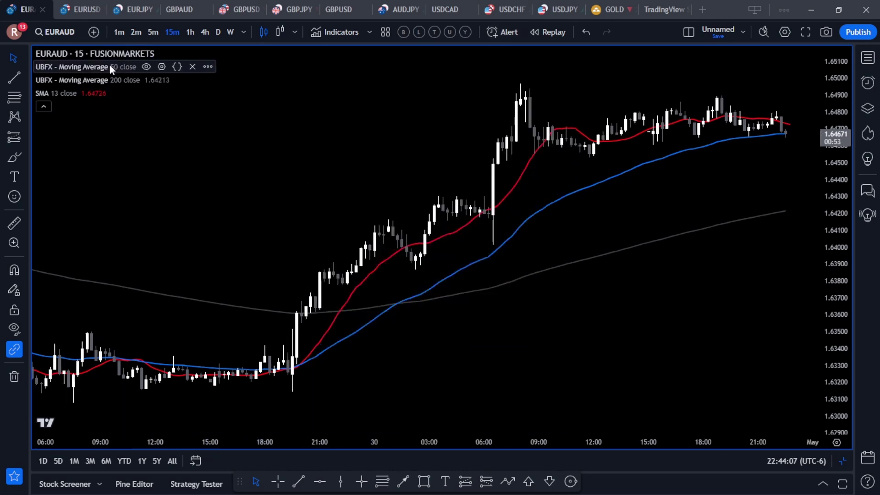
mouse_move(85, 75)
left_click(207, 67)
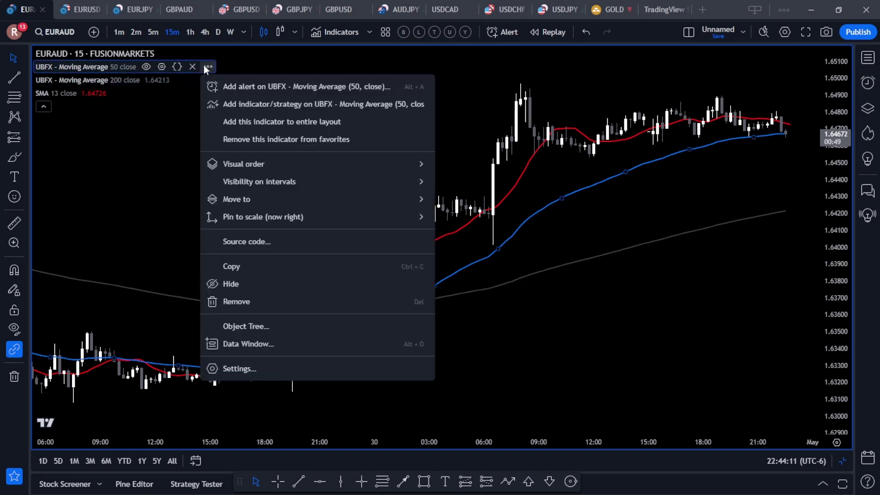
left_click(247, 86)
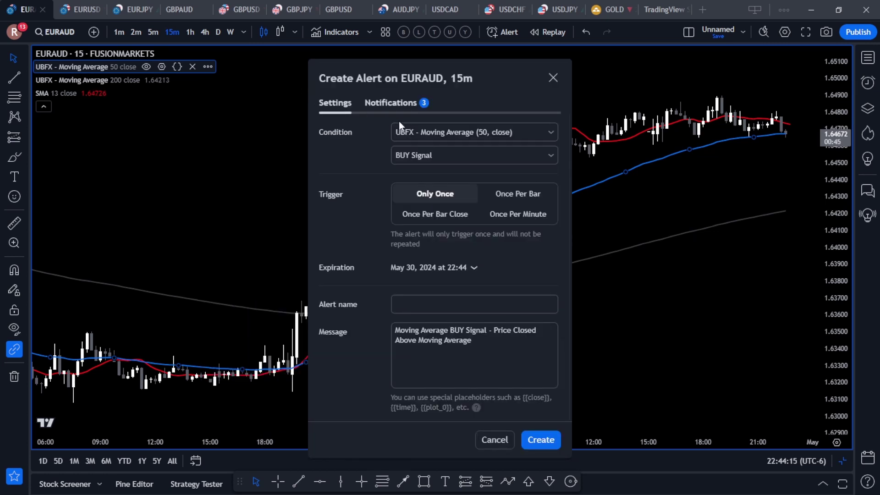
left_click(553, 78)
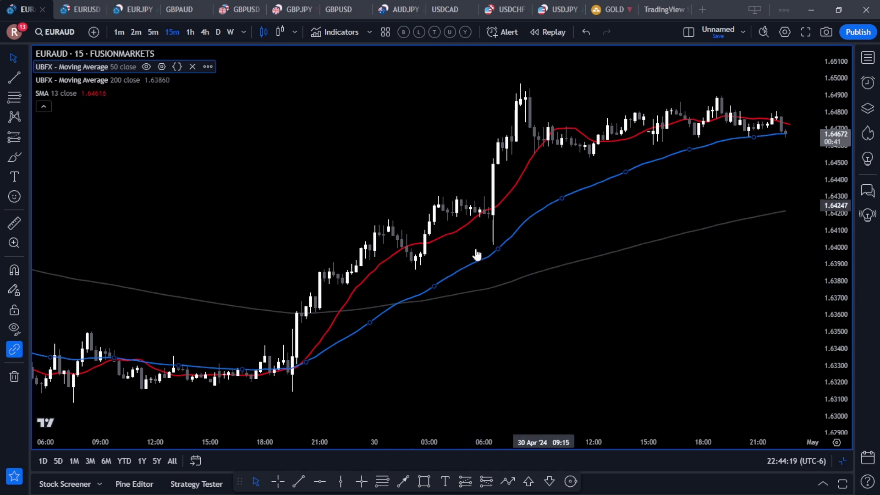
Step: Dismiss the chart context menu and reopen the Alerts panel beside the chart
right_click(367, 127)
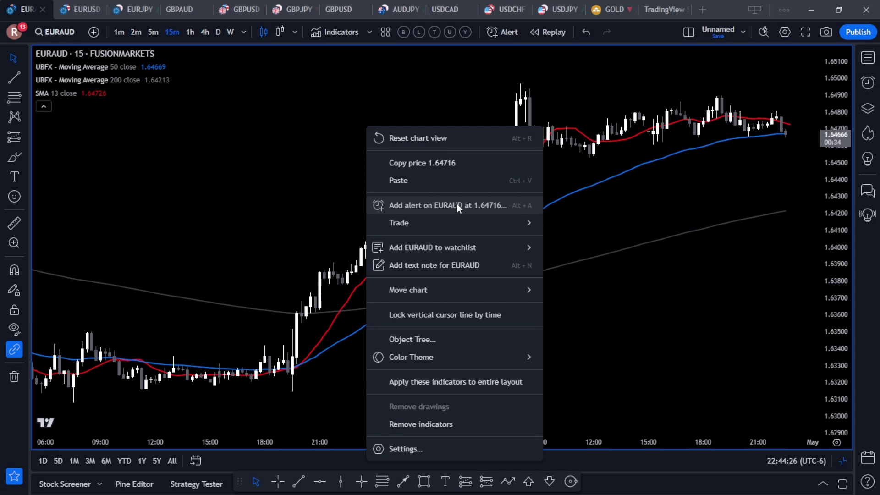
left_click(327, 174)
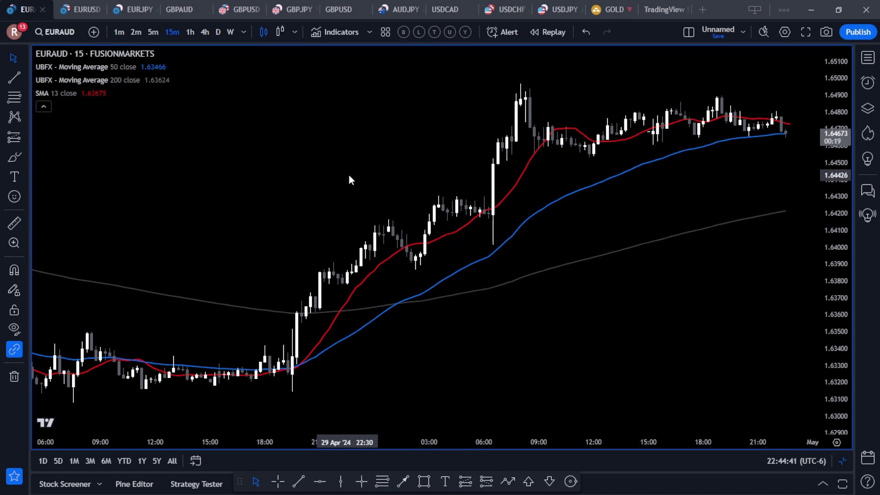
left_click(867, 83)
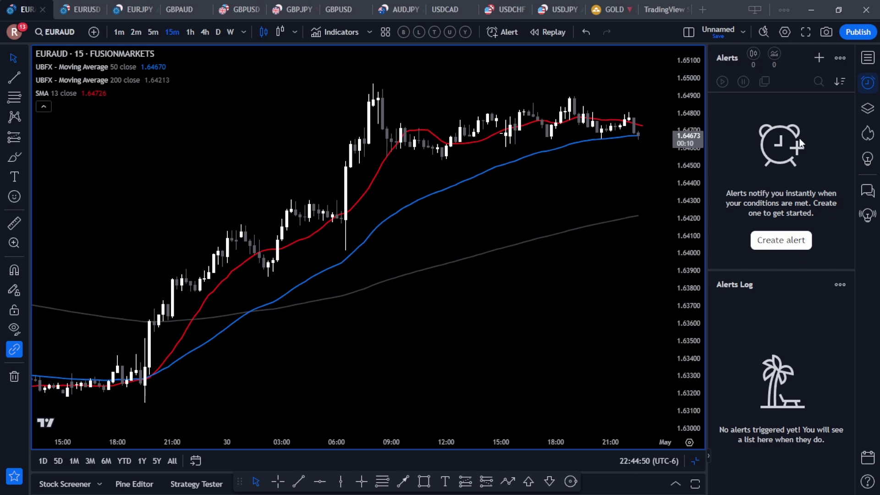
Step: Start a EURAUD alert at 1.64719 from the chart menu, keeping EURAUD as source, and list crossing types
right_click(301, 130)
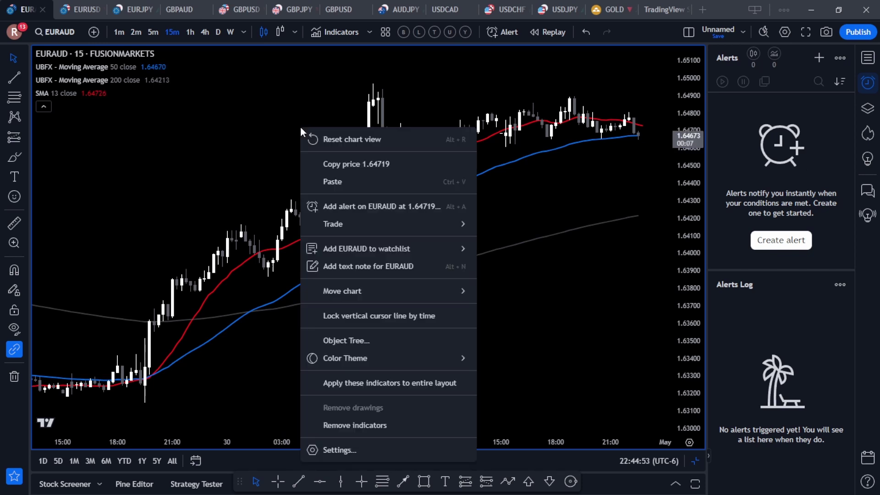
left_click(351, 206)
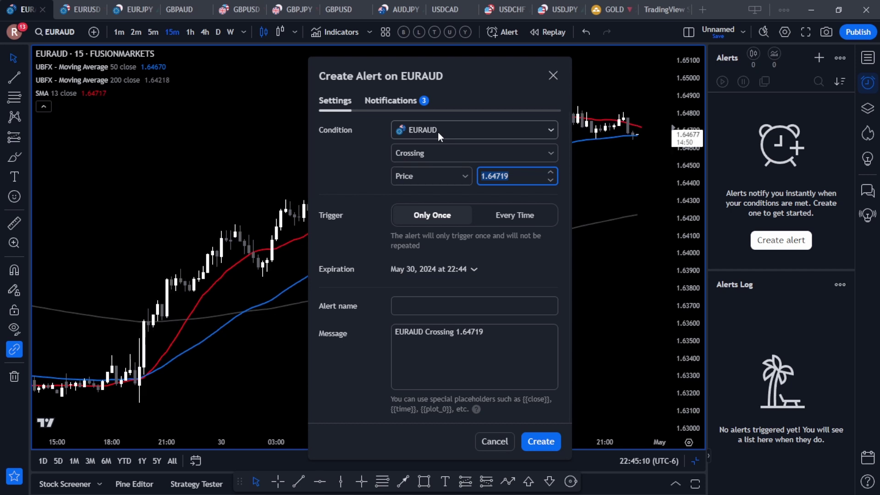
left_click(460, 129)
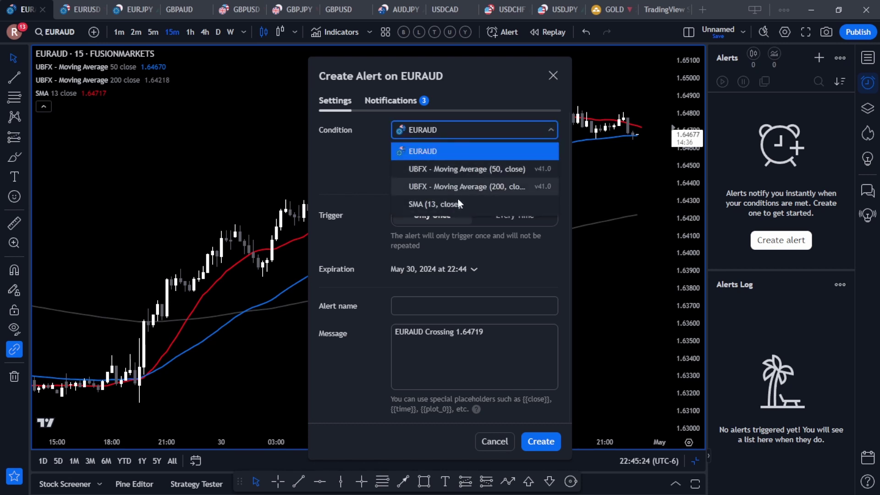
left_click(453, 130)
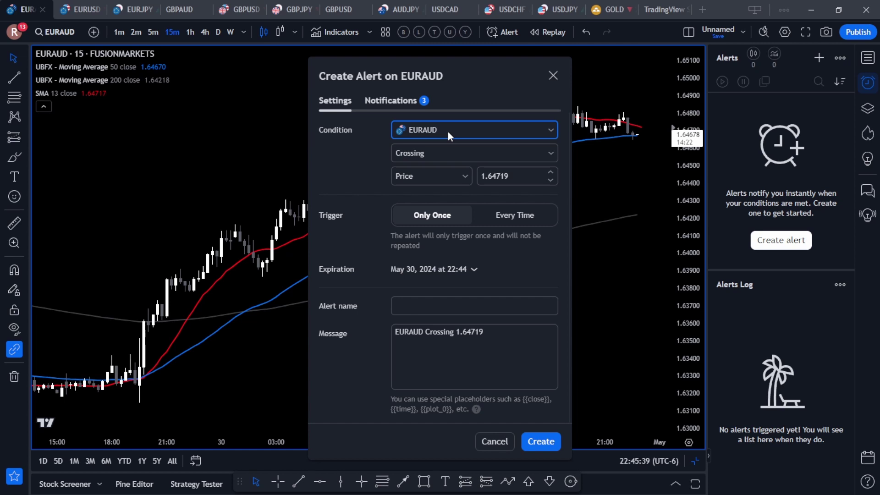
left_click(440, 153)
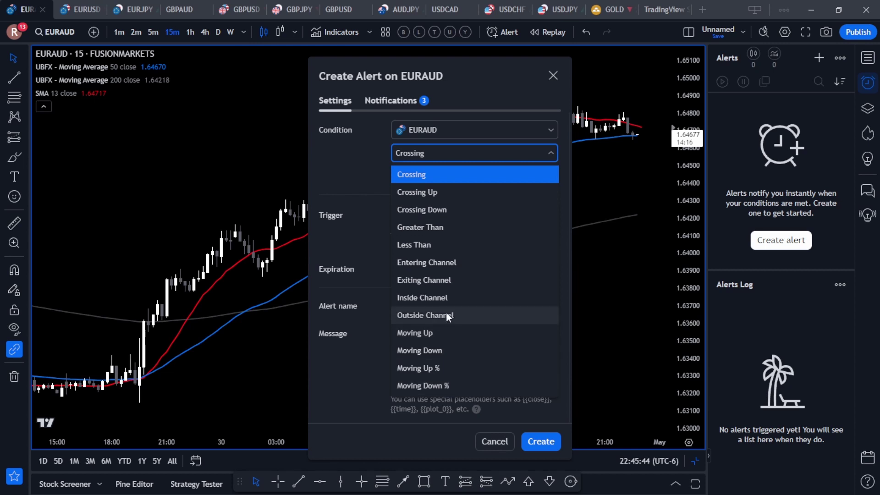
Step: Create a Crossing Up alert on SMA (13, close), Once Per Bar Close, messaged 'EURAUD crosses above the 13 SMA'
left_click(415, 195)
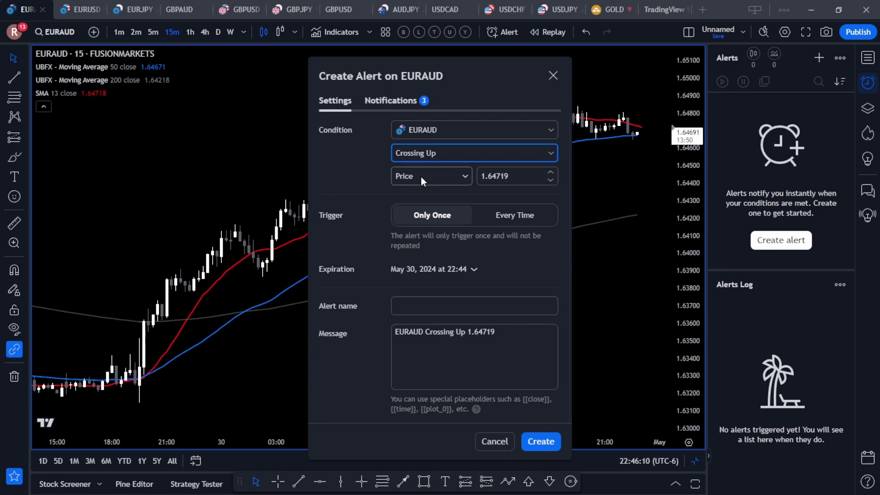
left_click(420, 177)
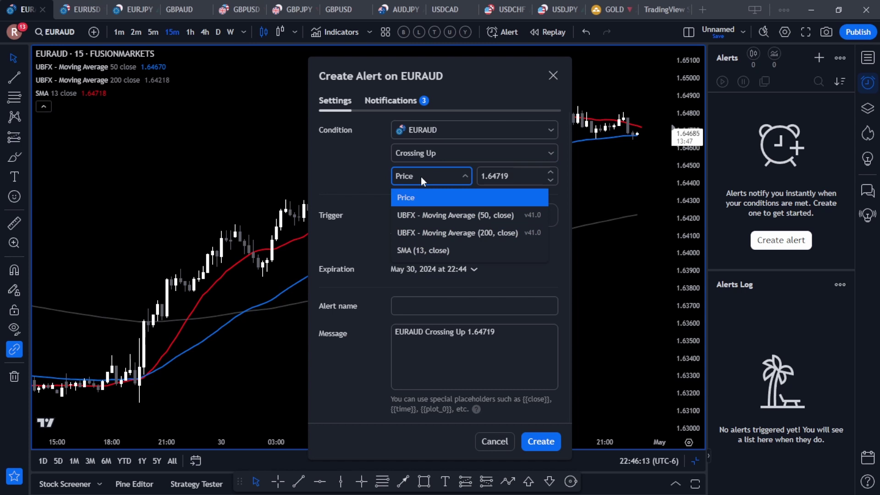
left_click(409, 252)
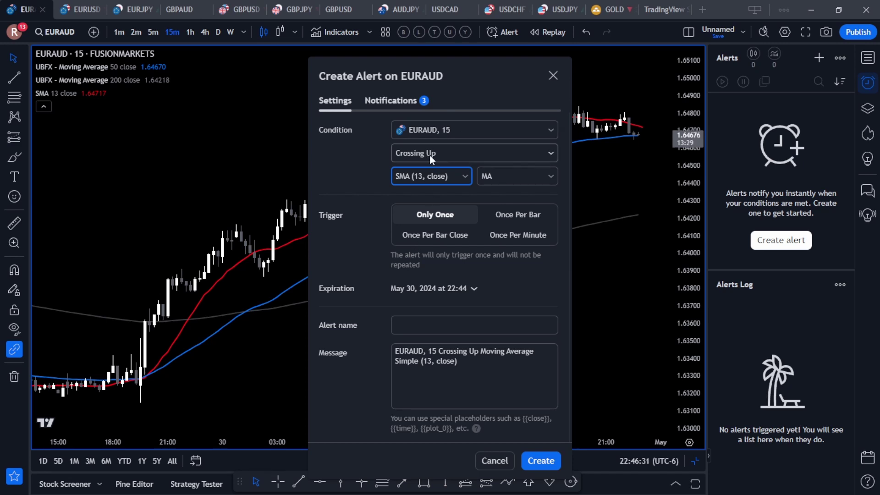
left_click(426, 237)
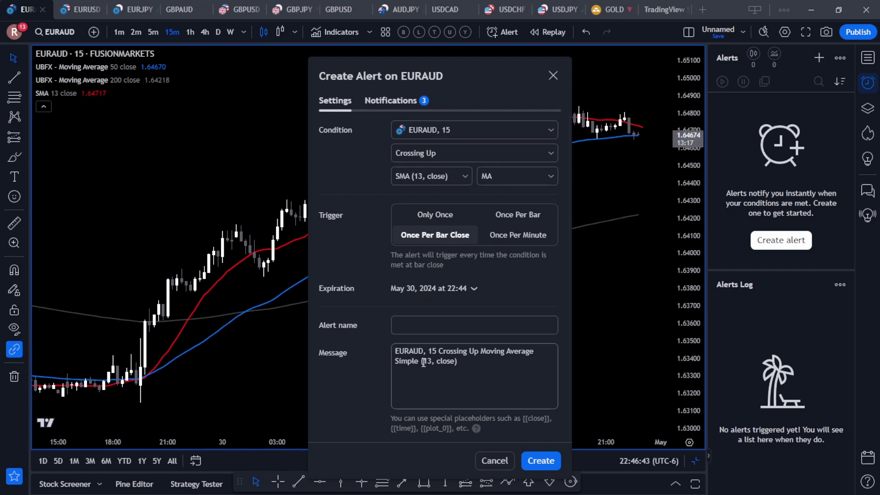
left_click(462, 369)
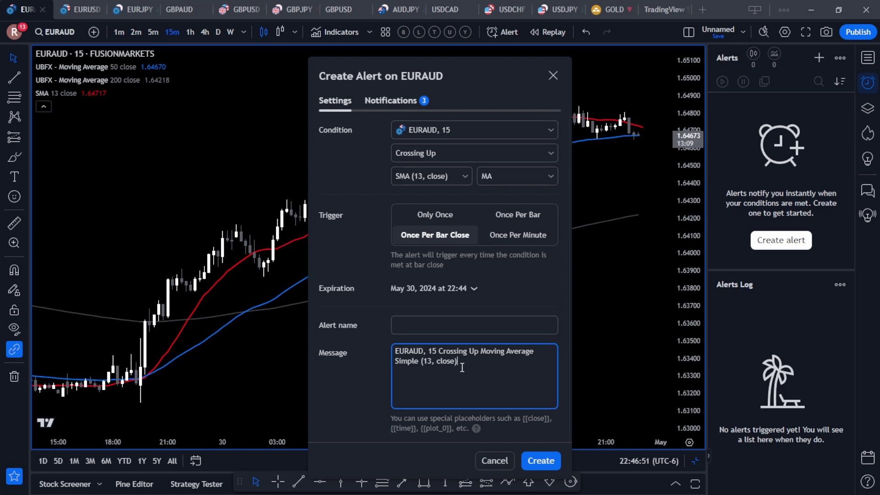
key("ctrl+a")
type("EURAUD crosses above the 13 SMA")
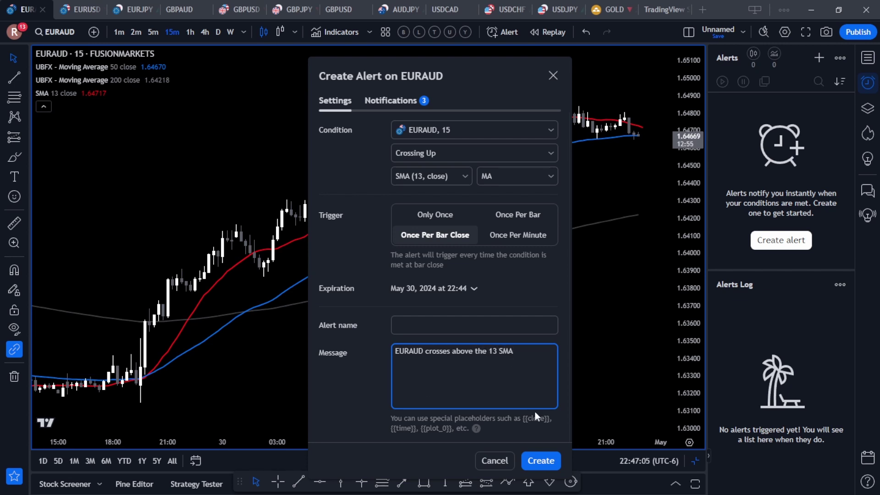
left_click(539, 460)
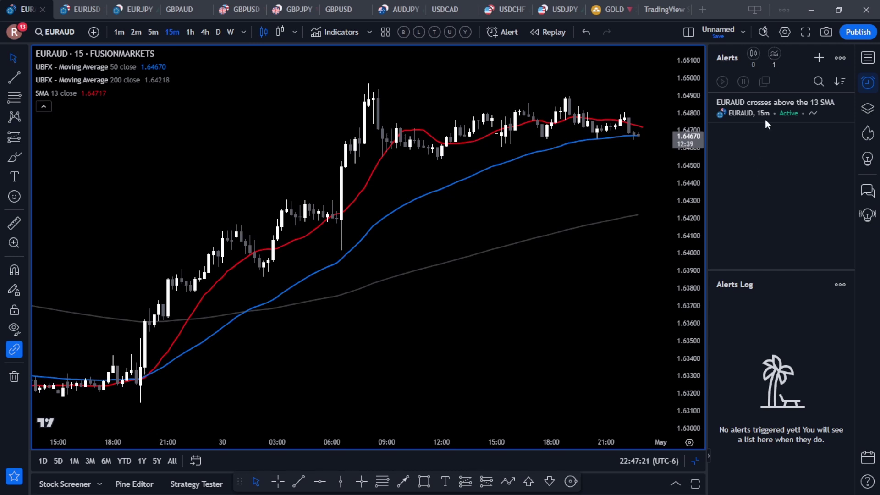
Step: Pause and restart the 13 SMA alert, then narrow the Alerts panel to widen the chart
mouse_move(769, 109)
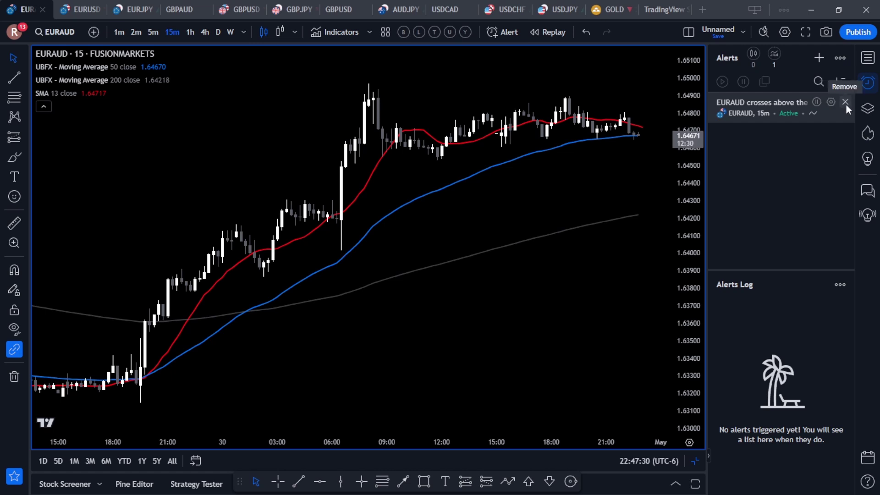
mouse_move(804, 108)
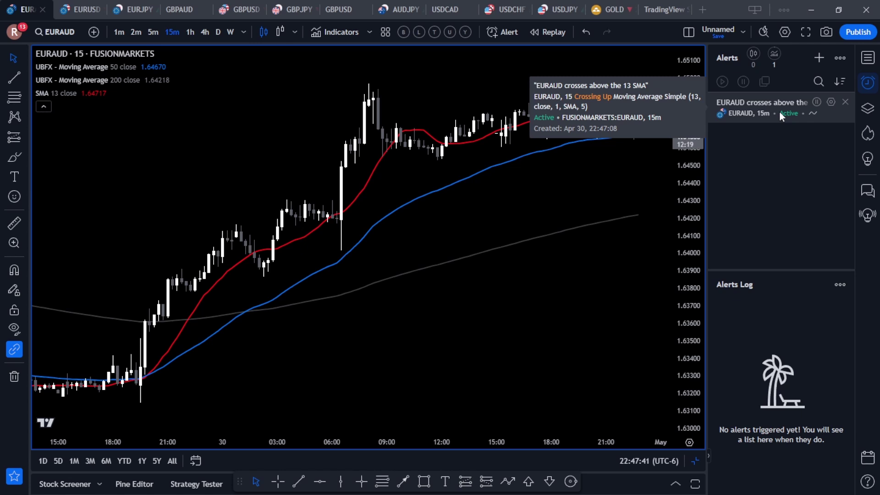
left_click(817, 102)
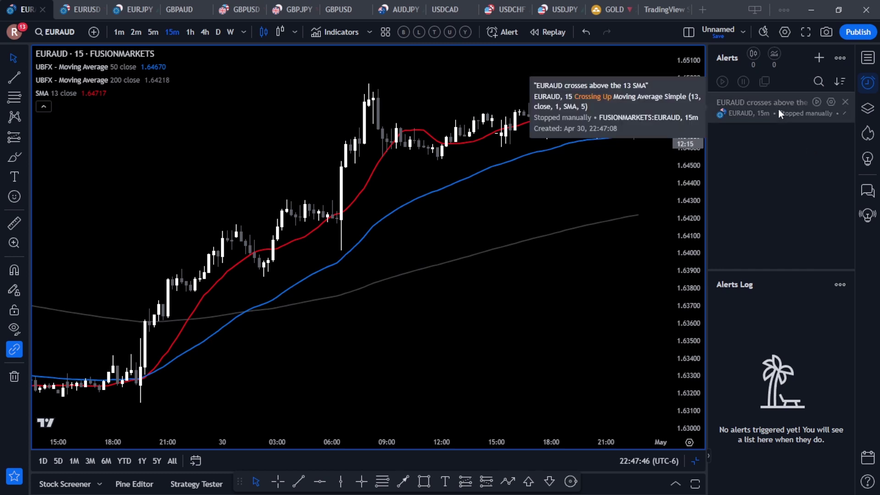
left_click(816, 102)
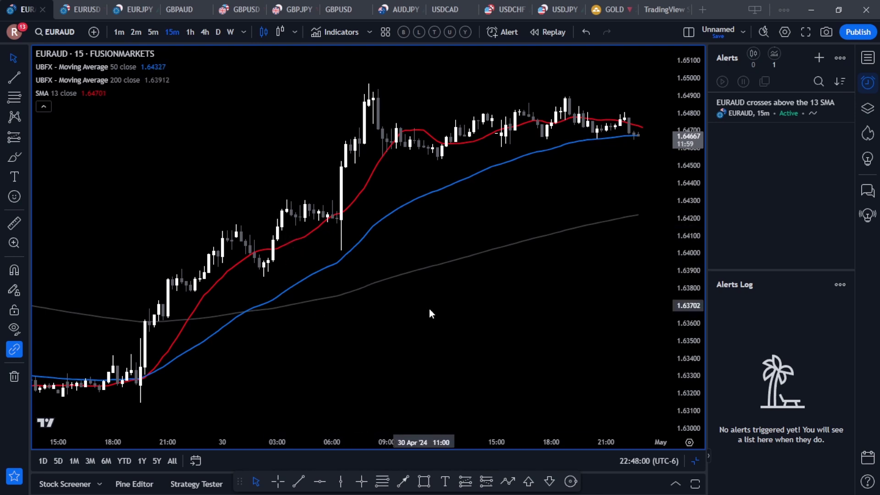
mouse_move(707, 242)
left_mouse_down()
mouse_move(699, 234)
mouse_move(721, 247)
left_mouse_up()
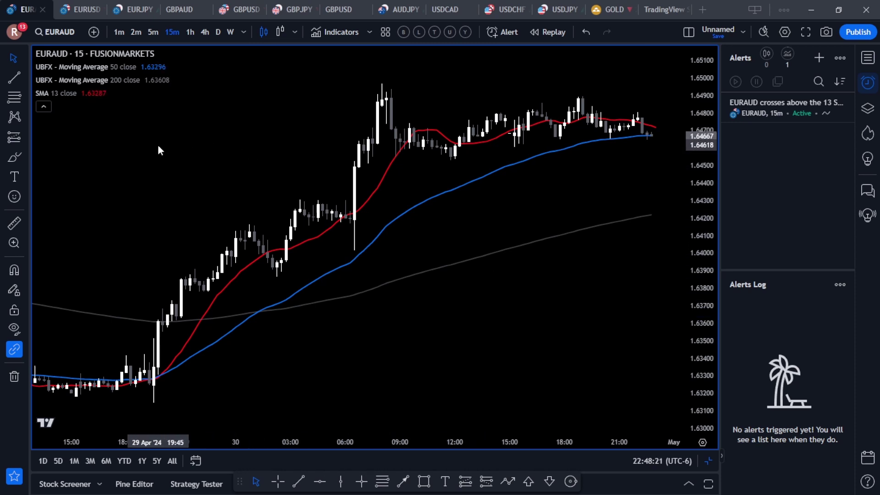
Step: Add two Moving Average Exponential indicators found by searching 'moving average'
left_click(337, 31)
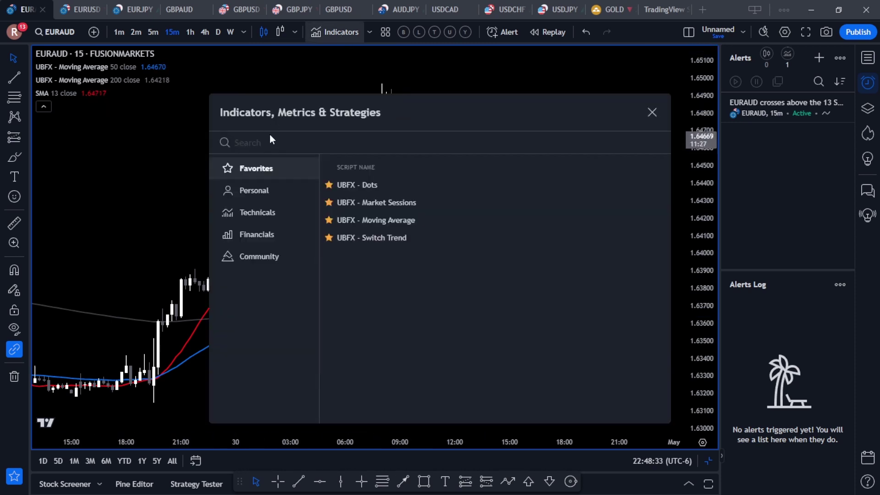
left_click(251, 212)
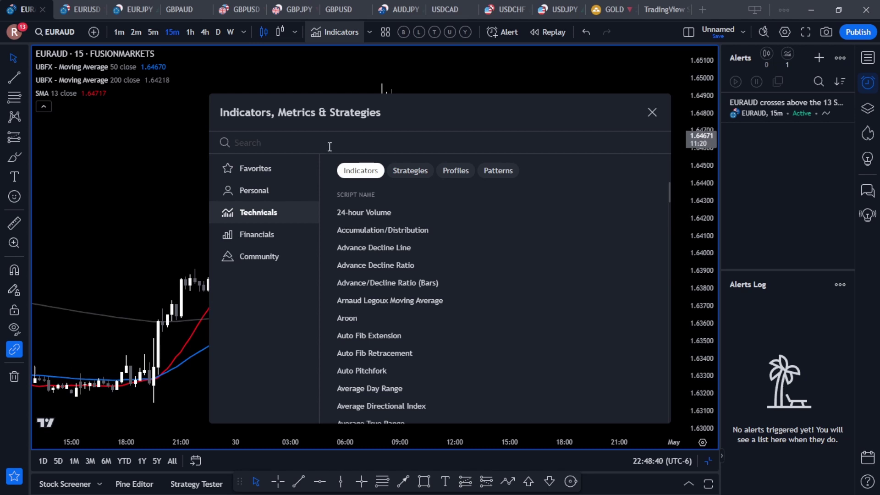
type("moving average")
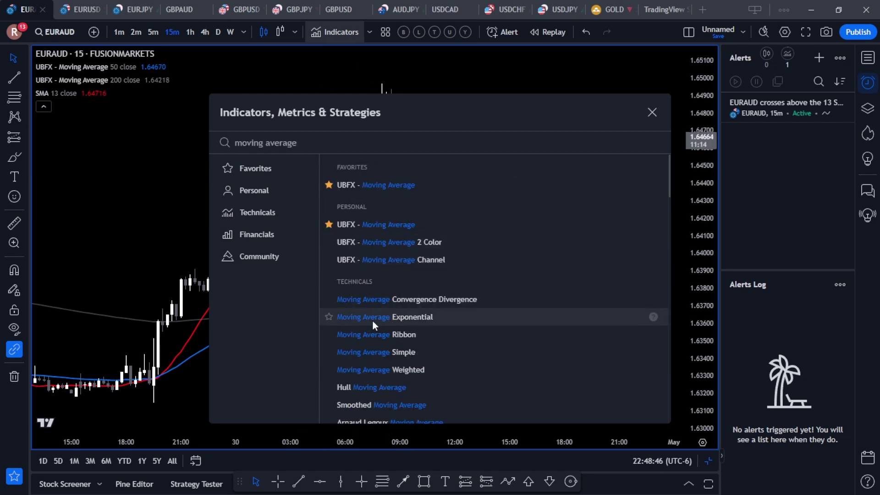
left_click(390, 320)
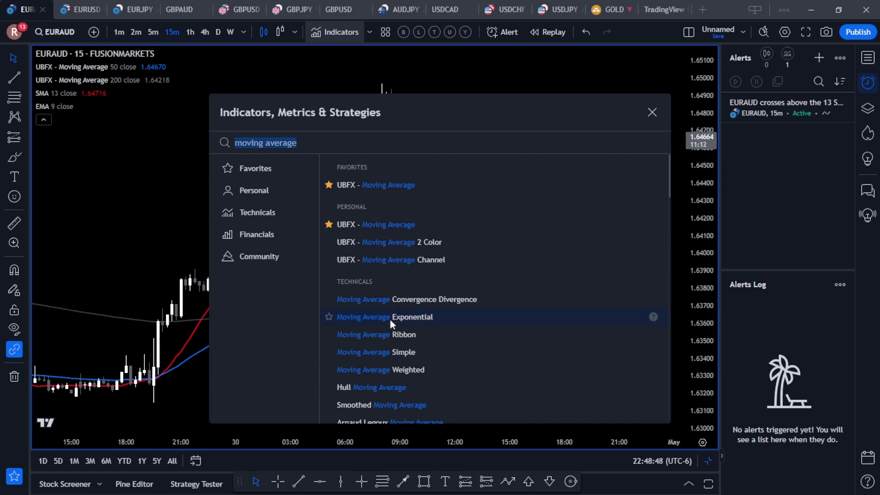
left_click(390, 320)
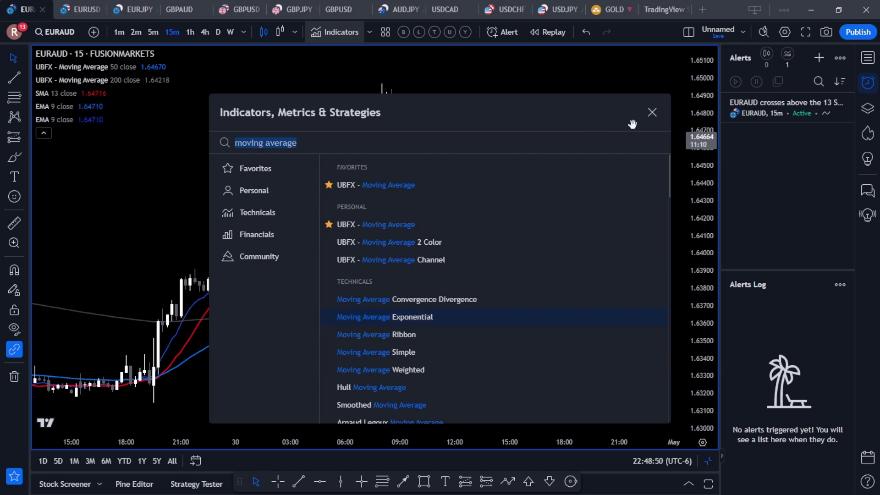
left_click(651, 115)
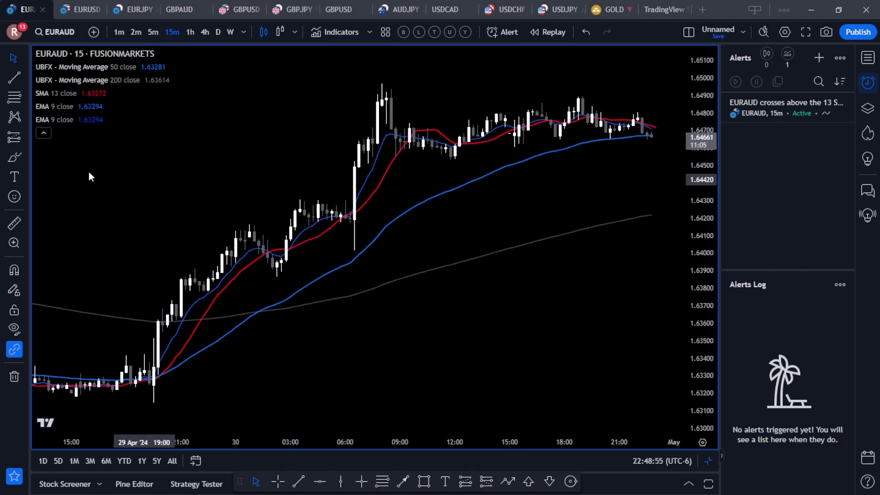
Step: Set the first EMA's length to 2 and the second EMA's length to 5
mouse_move(58, 107)
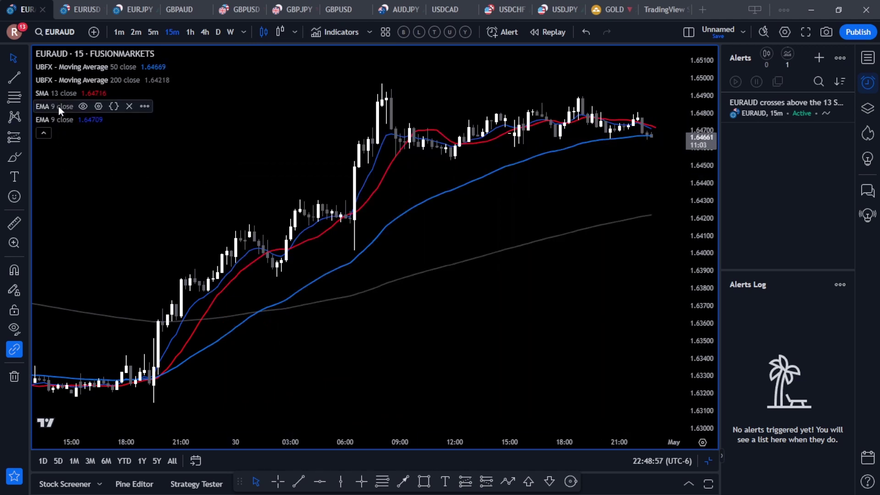
left_click(98, 106)
left_click(361, 156)
type("2")
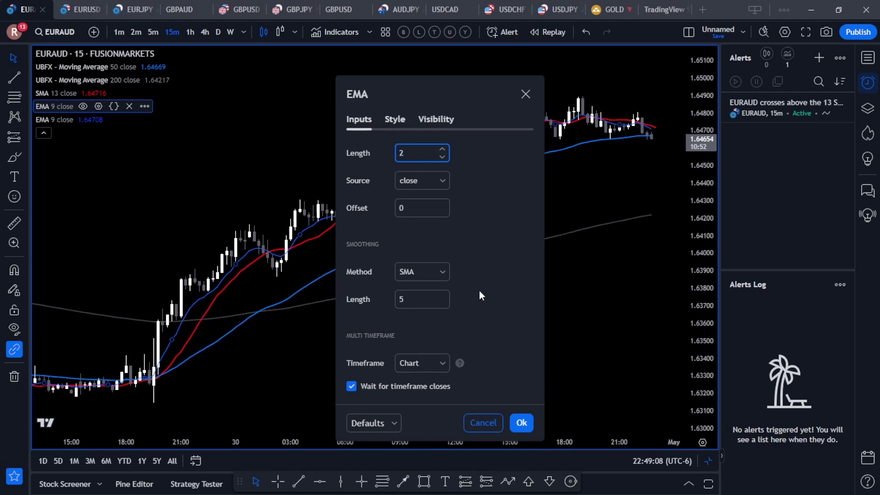
left_click(521, 423)
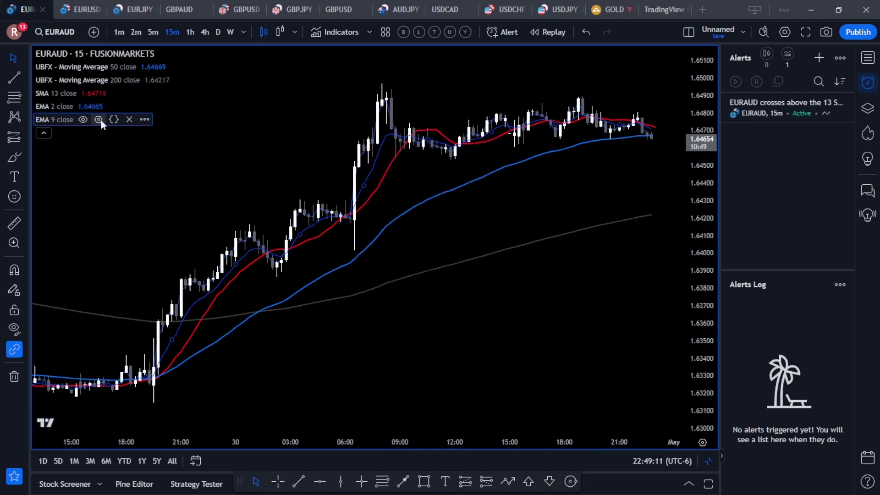
left_click(98, 120)
double_click(403, 153)
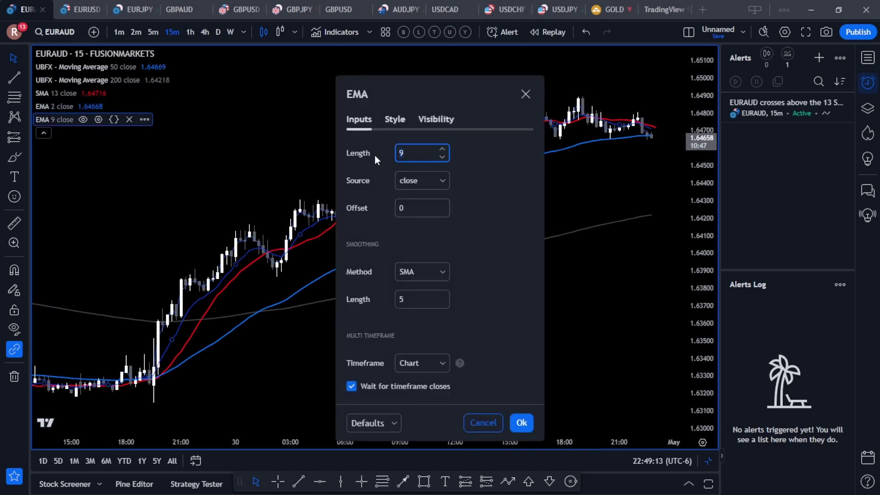
type("5")
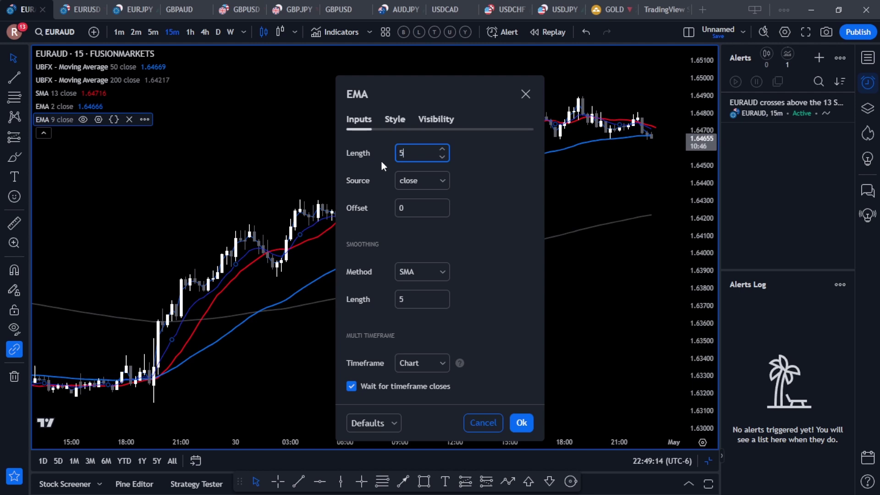
left_click(523, 422)
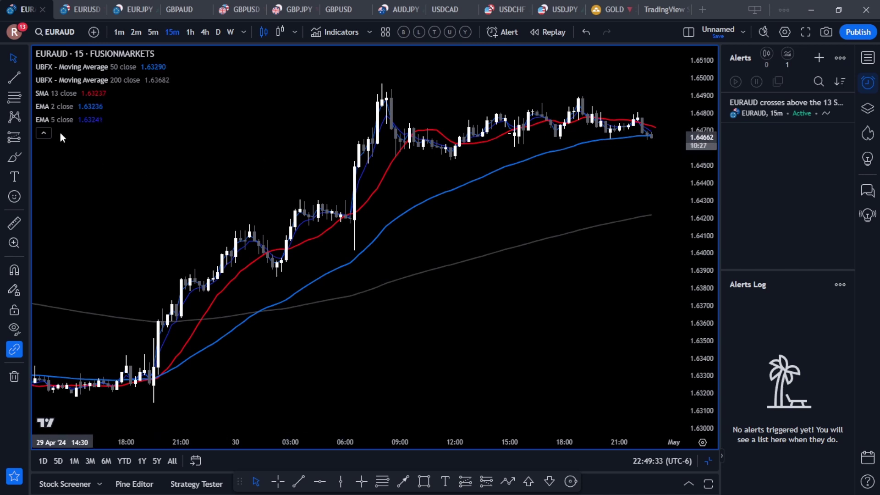
Step: Hide the EMA 2 and EMA 5 lines from the chart
mouse_move(48, 107)
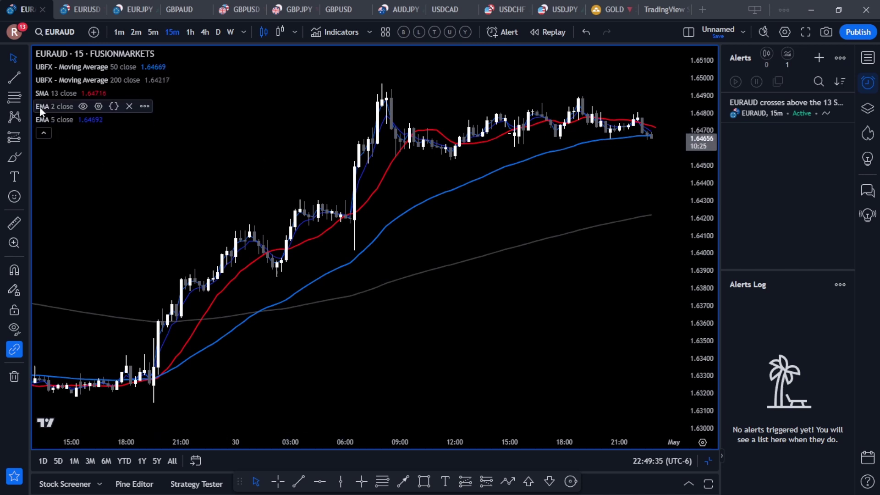
left_click(83, 106)
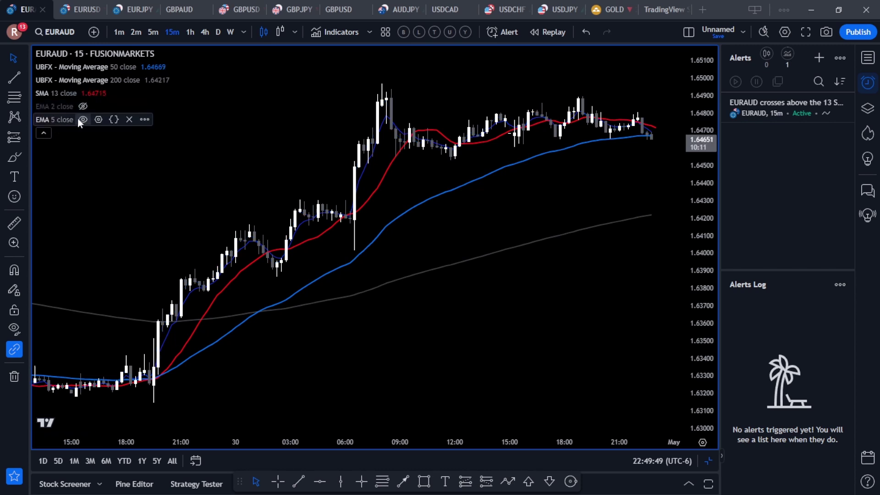
left_click(83, 119)
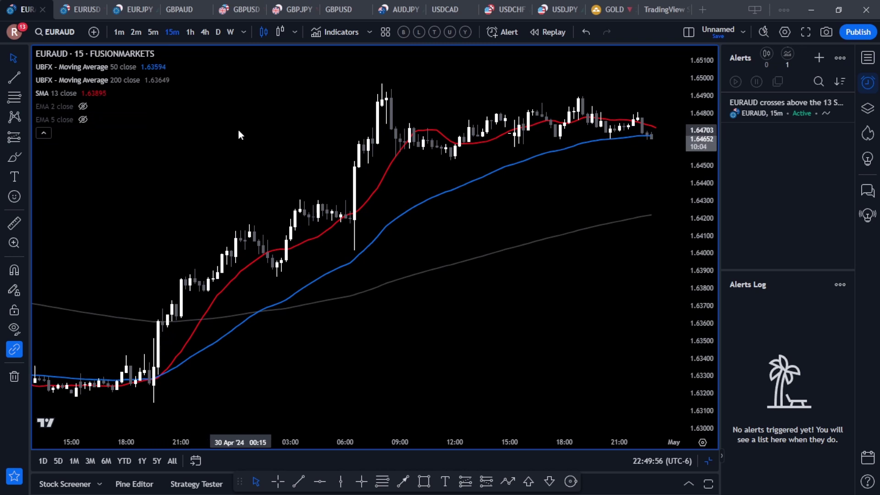
mouse_move(75, 110)
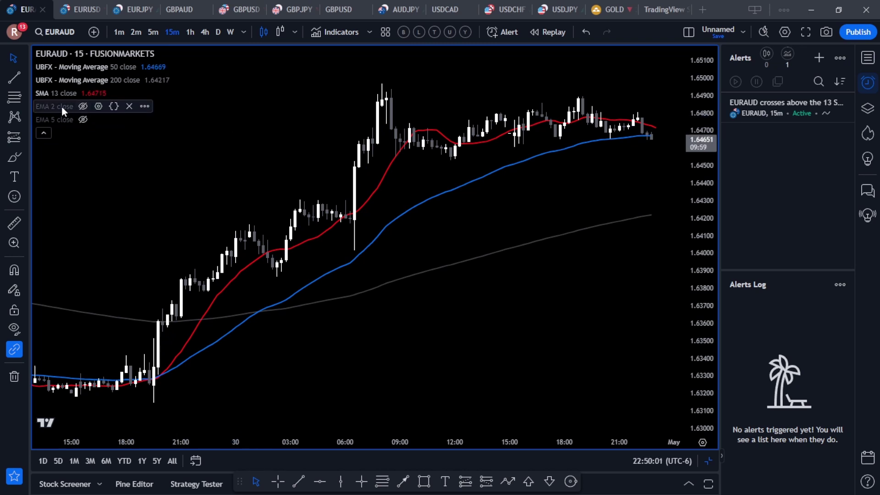
Step: Start a new alert from the EMA 2 legend, with EMA (2, close) as condition source
left_click(145, 105)
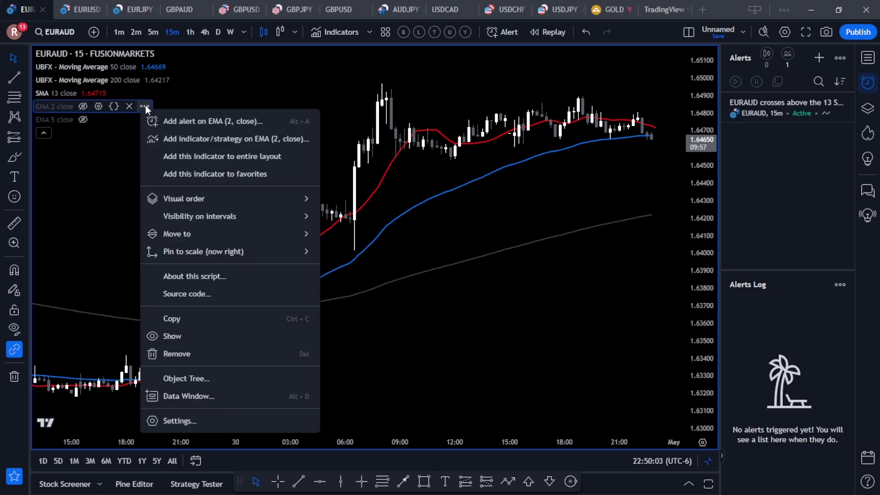
left_click(203, 120)
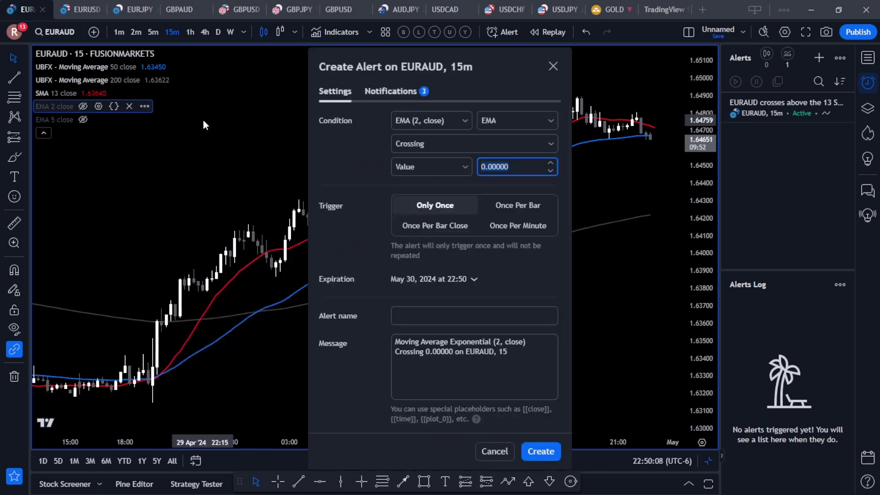
left_click(424, 121)
left_click(432, 142)
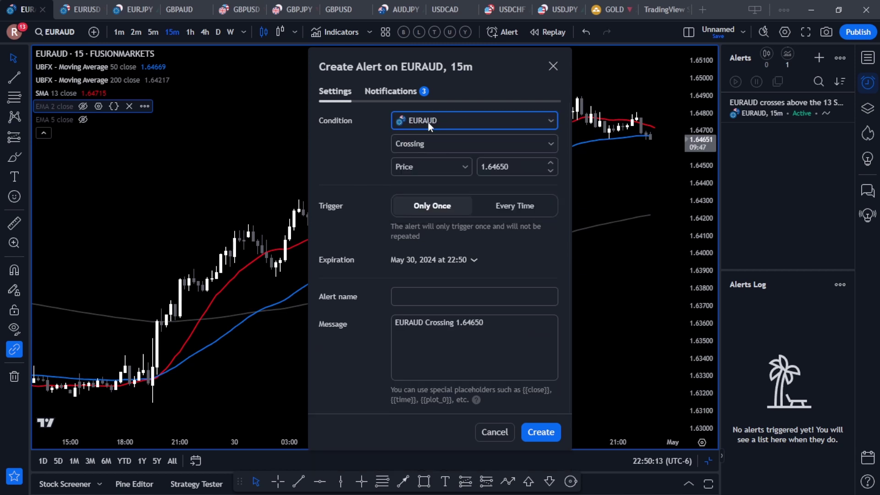
left_click(428, 122)
left_click(428, 212)
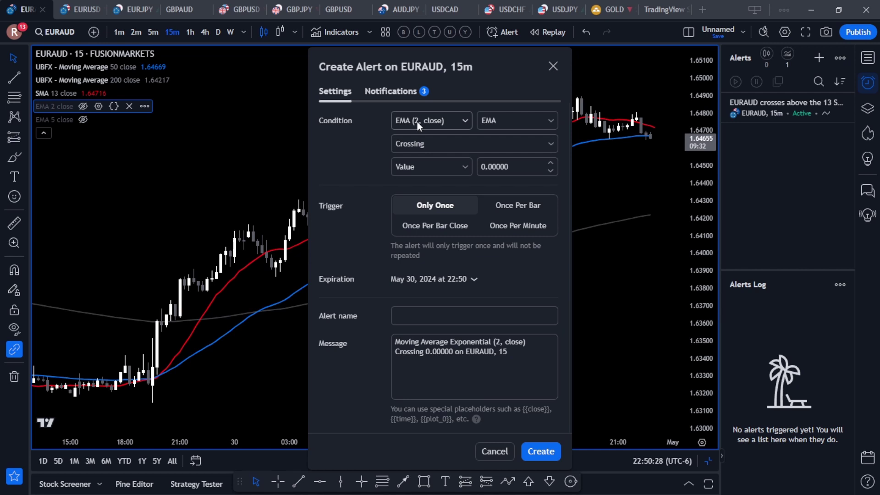
Step: Alert on Crossing Up EMA (5), Once Per Bar Close, messaged '2 crossed above the 5'
left_click(429, 144)
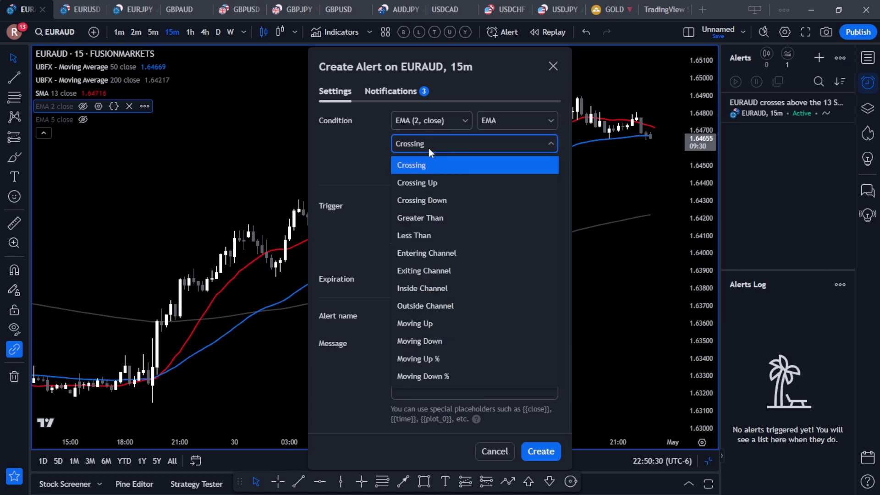
left_click(425, 183)
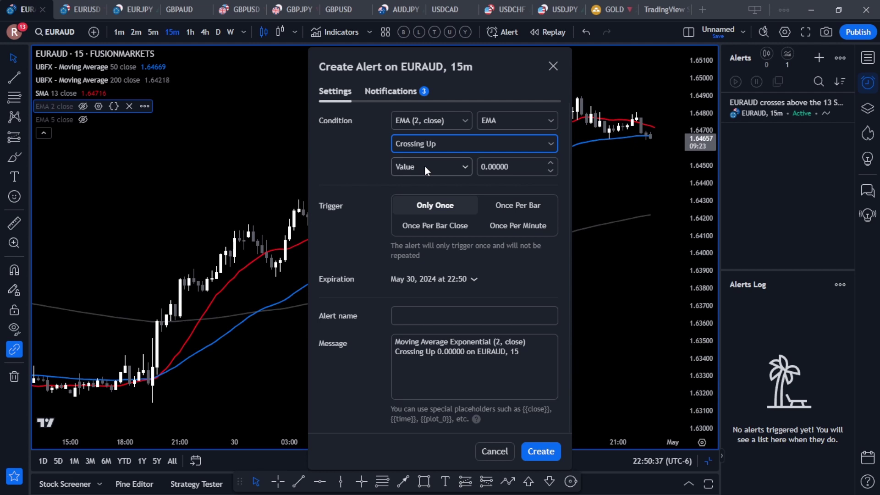
left_click(424, 166)
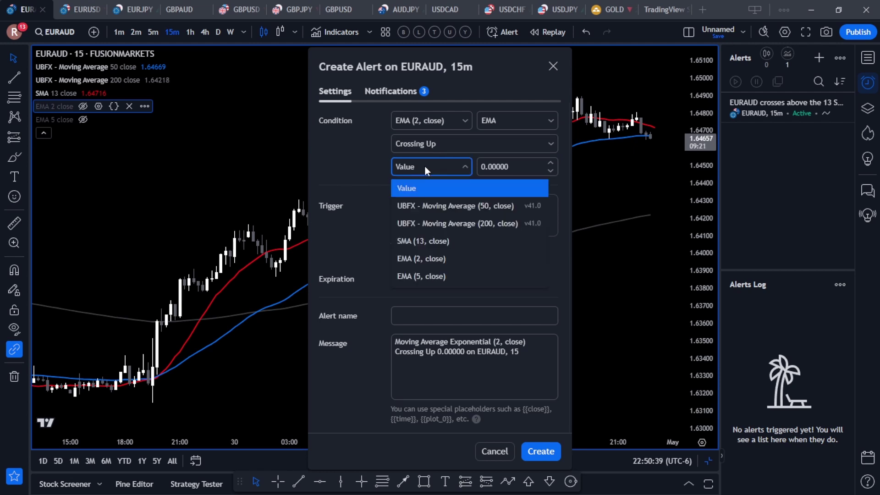
left_click(423, 276)
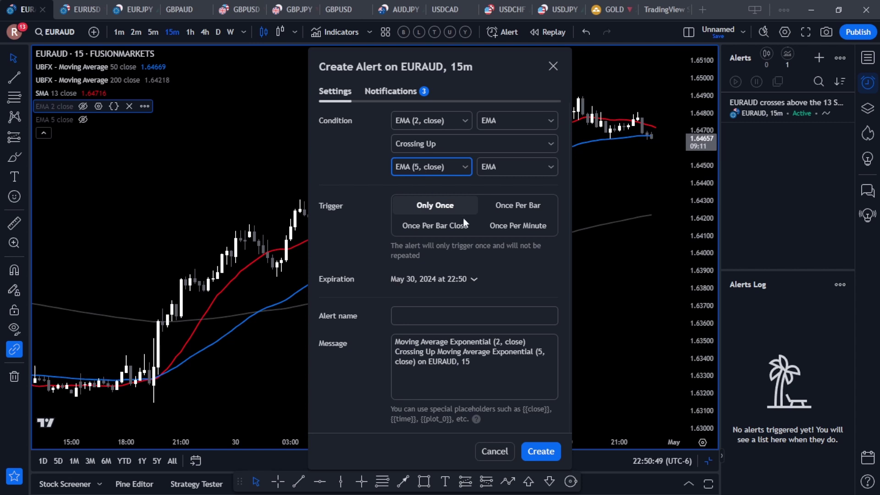
left_click(428, 226)
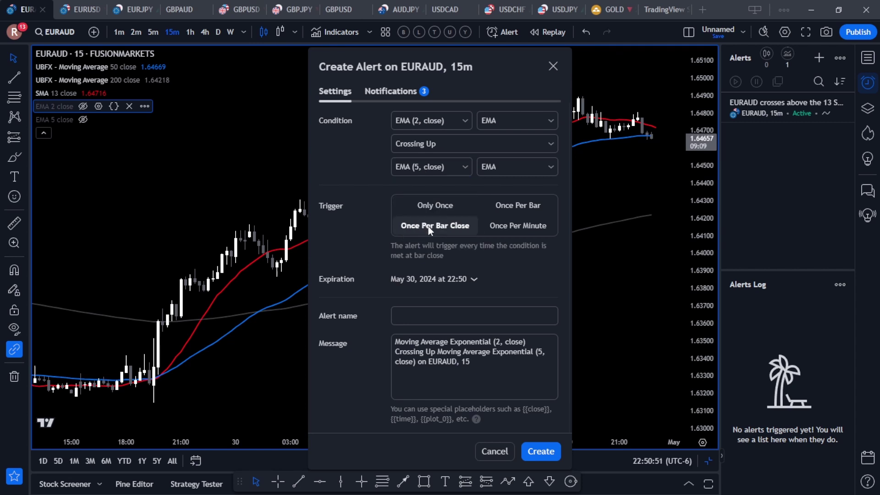
left_click_drag(481, 371, 349, 331)
type("2 crossed above the 5")
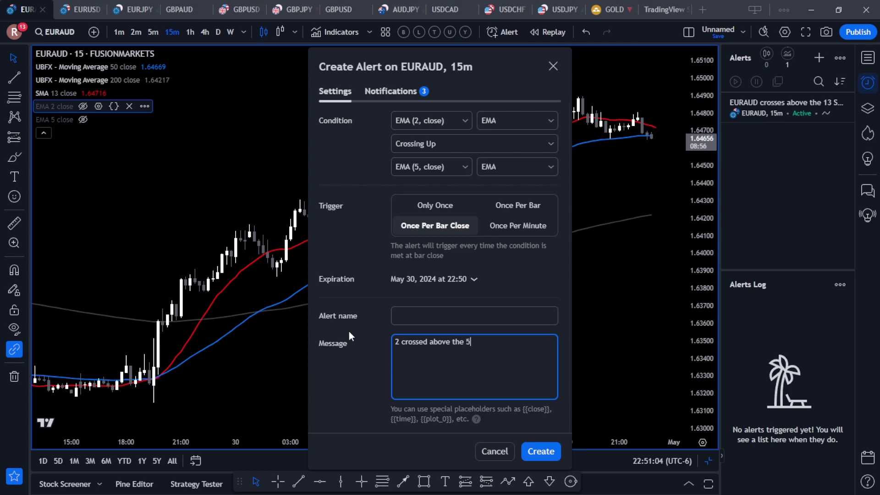
left_click(541, 451)
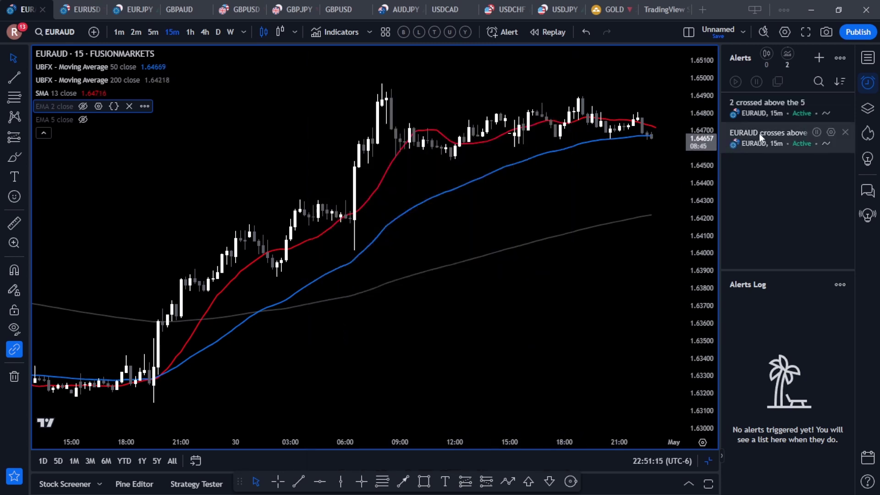
Step: Widen the Alerts panel, and view the '2 crossed above the 5' alert's settings without changes
mouse_move(784, 109)
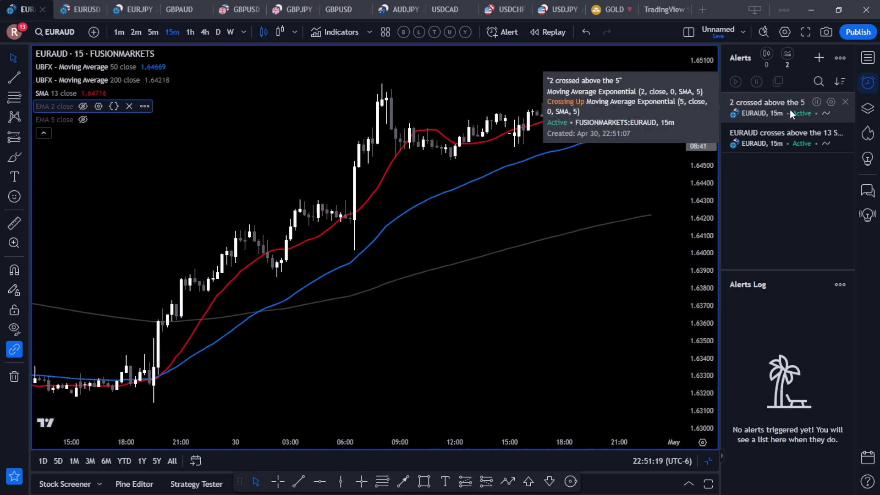
mouse_move(774, 131)
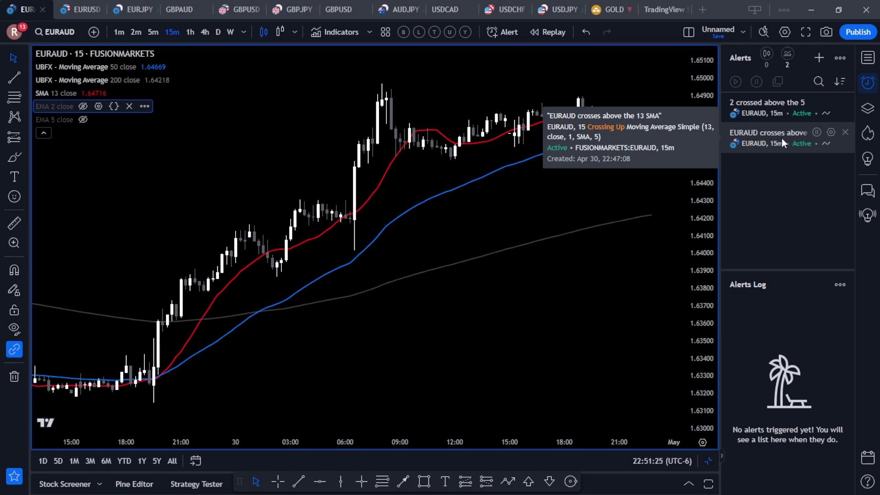
left_click_drag(720, 179, 660, 190)
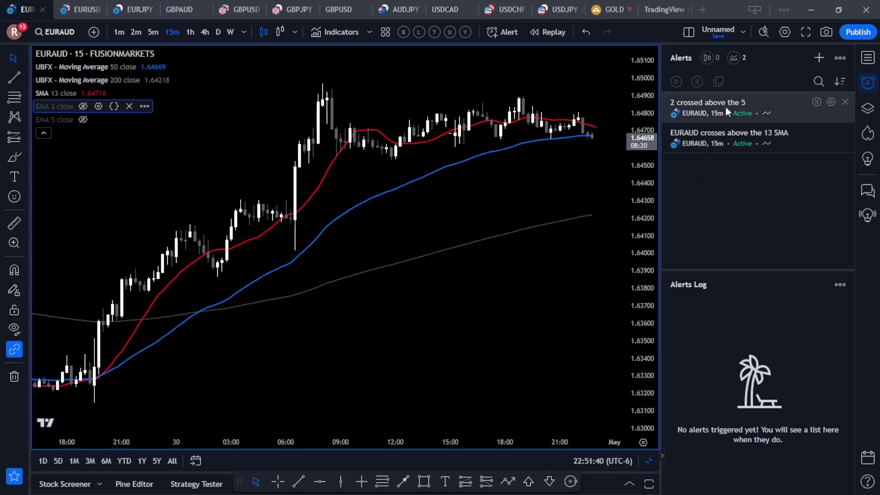
left_click(831, 102)
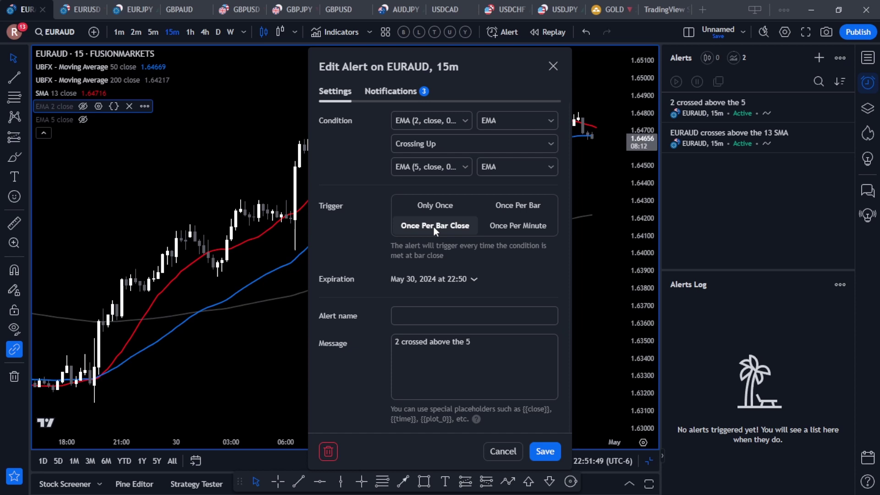
left_click(553, 65)
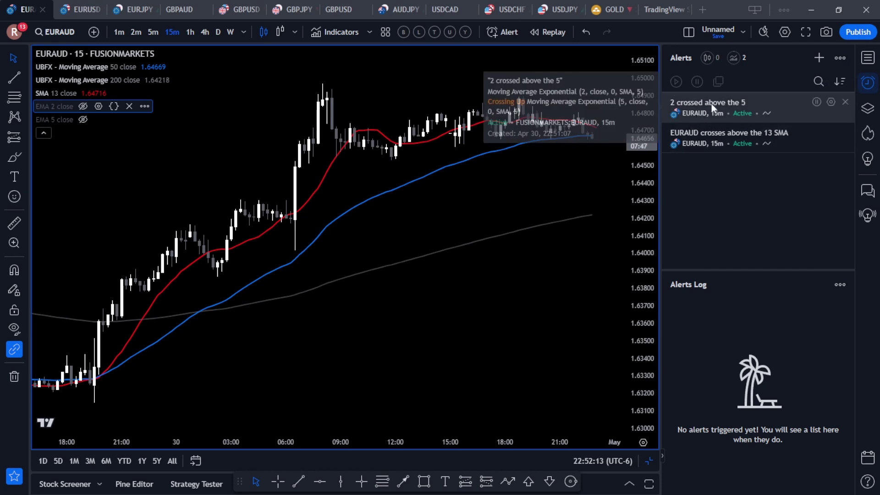
mouse_move(700, 145)
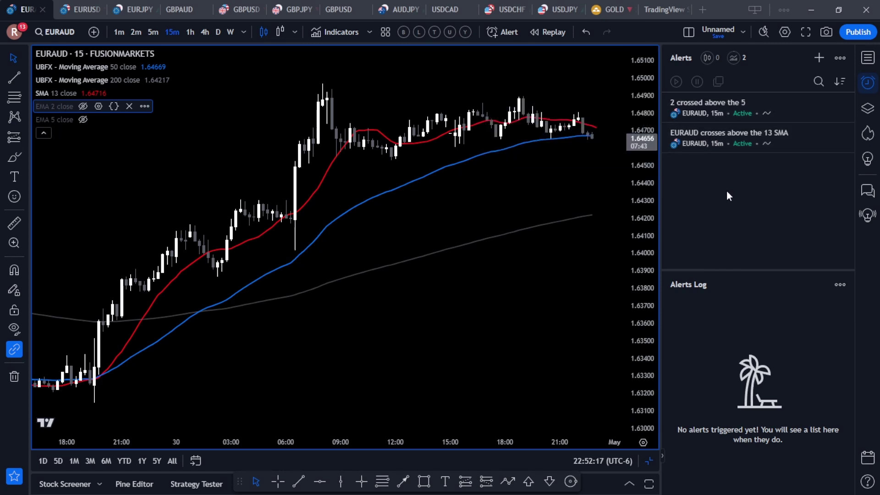
Step: Create a once-per-bar-close alert for EURAUD Crossing Down SMA (13, close), with message 'EURAUD crossed below 13 SMA'
right_click(320, 323)
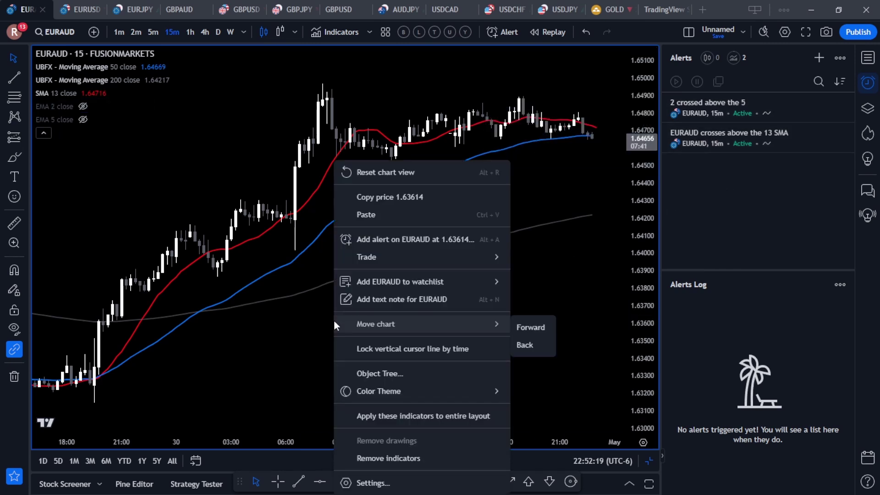
left_click(393, 243)
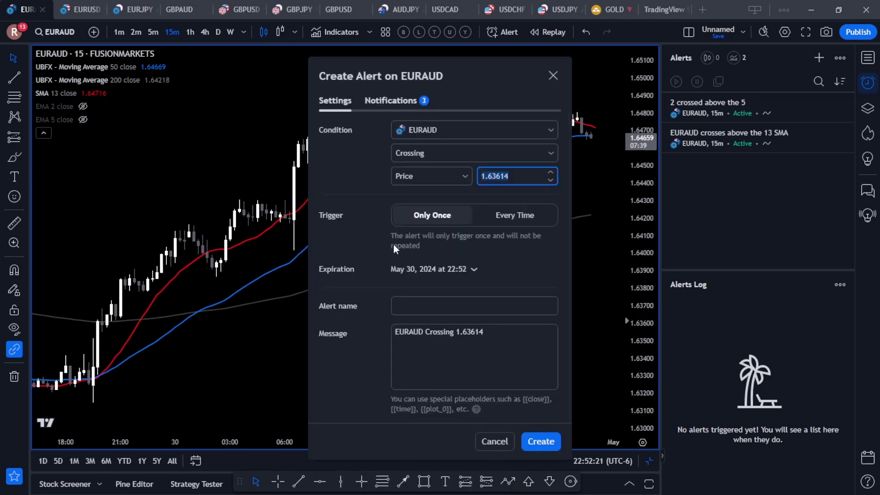
left_click(431, 130)
left_click(425, 152)
left_click(425, 152)
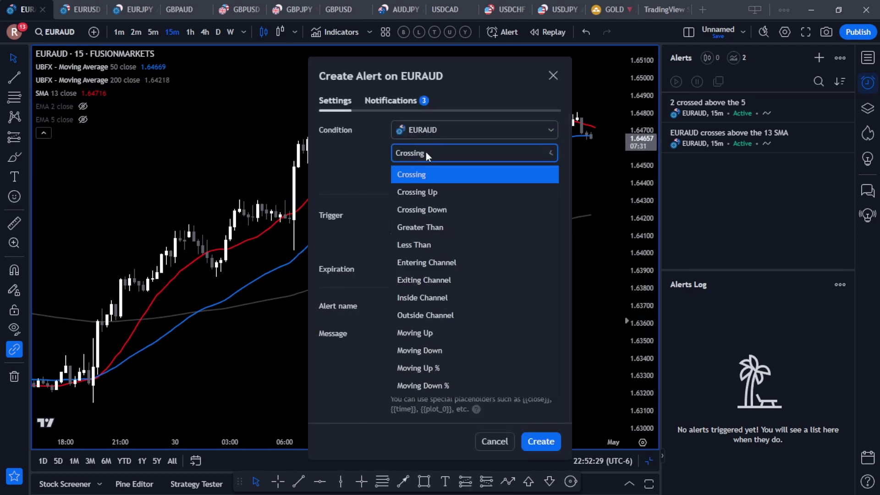
left_click(427, 211)
left_click(427, 180)
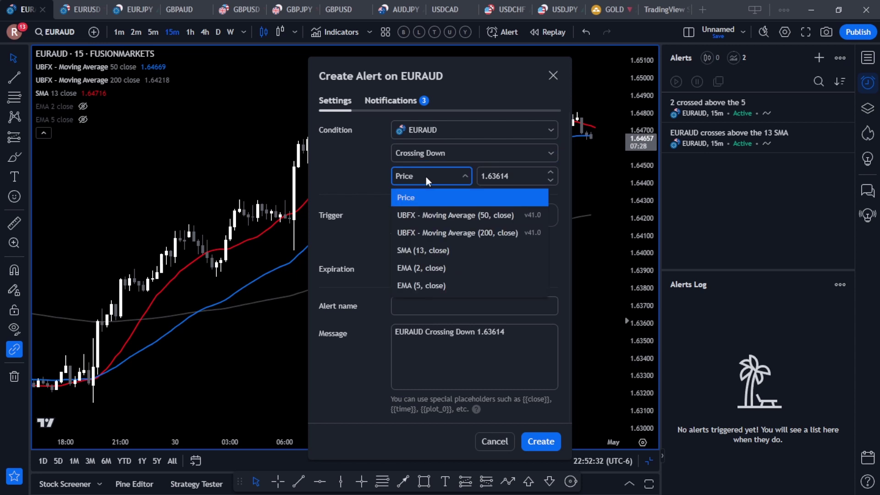
left_click(427, 248)
left_click(434, 235)
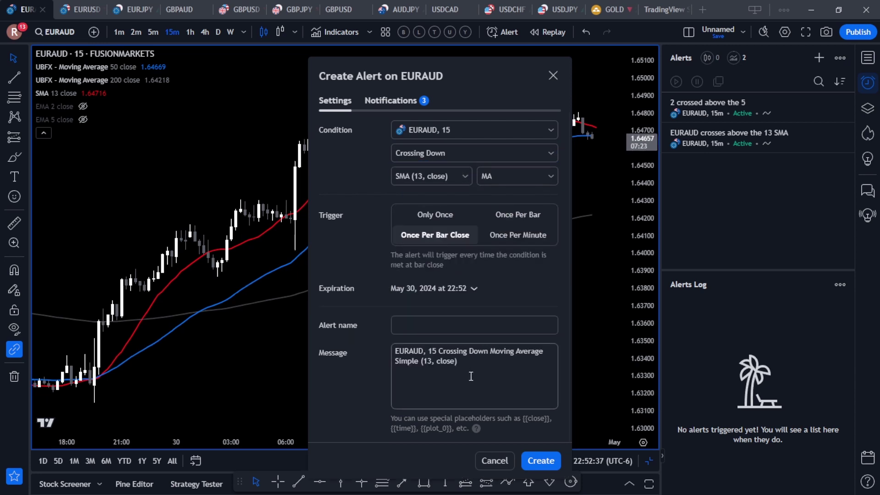
type("EURAUD crossed below 13 SMA")
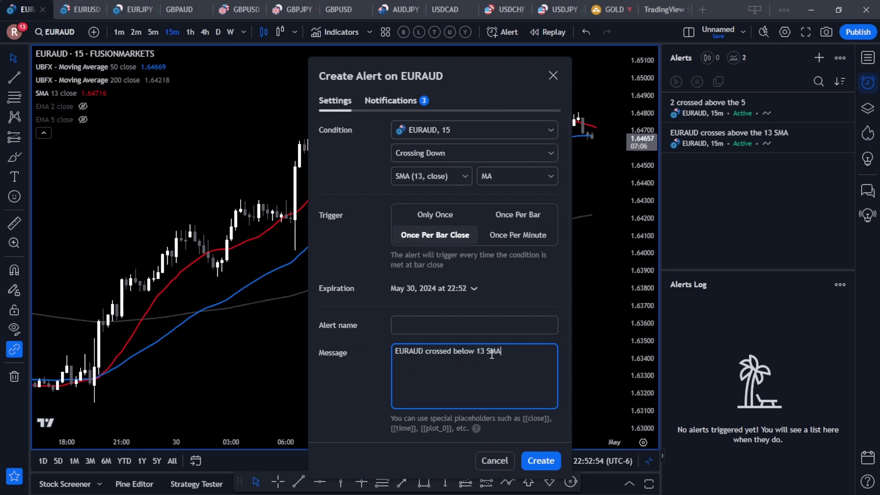
left_click(540, 461)
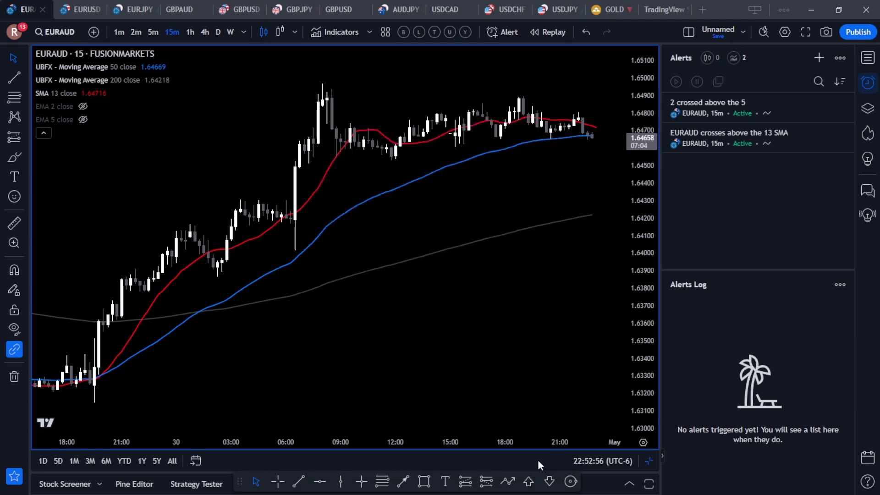
Step: Set up a new alert for EMA (2) Crossing Down EMA (5), firing once per bar close
right_click(413, 288)
mouse_move(420, 287)
left_click(481, 241)
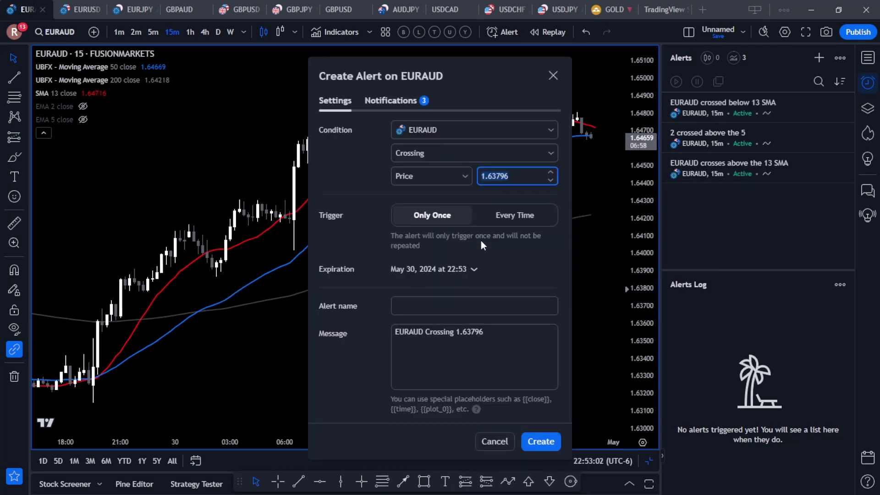
left_click(447, 130)
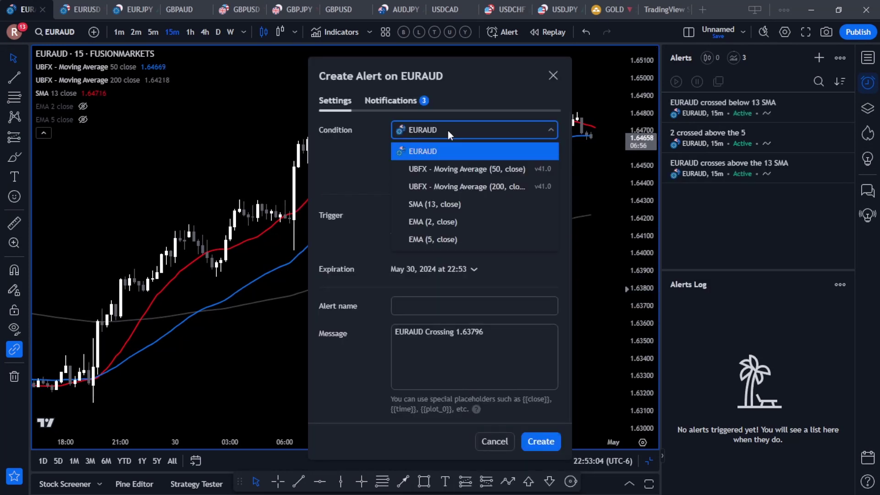
left_click(433, 221)
left_click(441, 153)
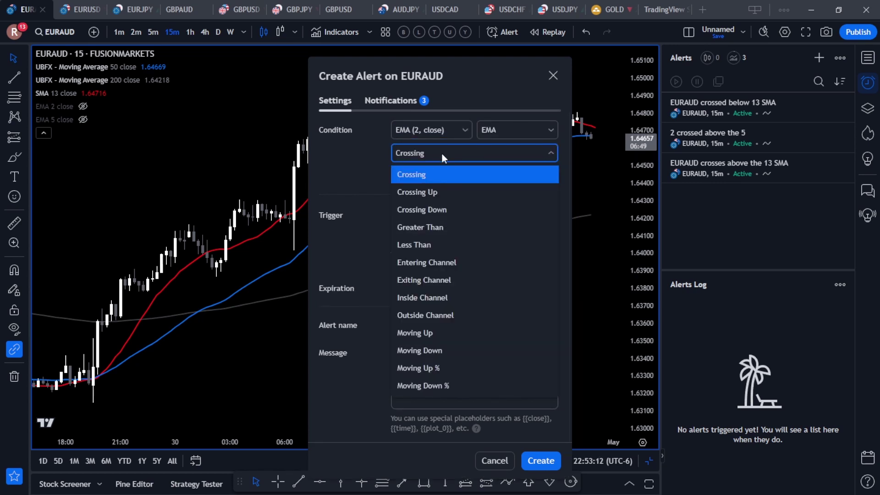
left_click(436, 210)
left_click(433, 176)
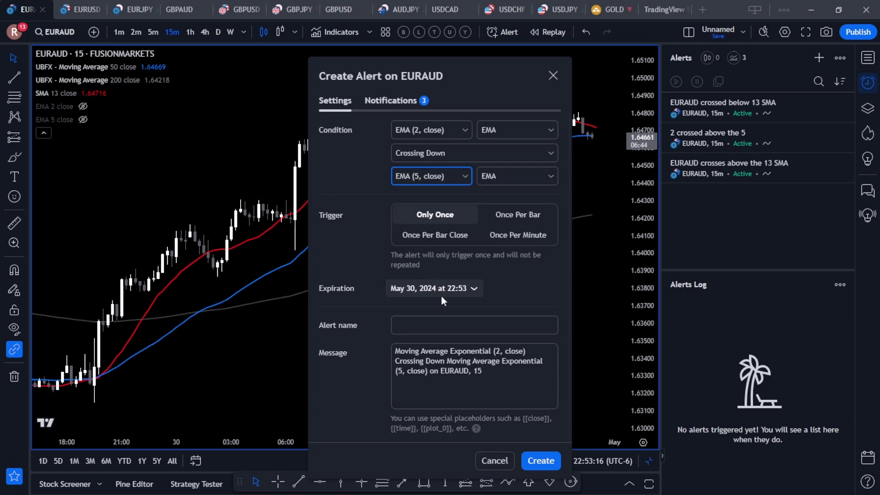
left_click(439, 237)
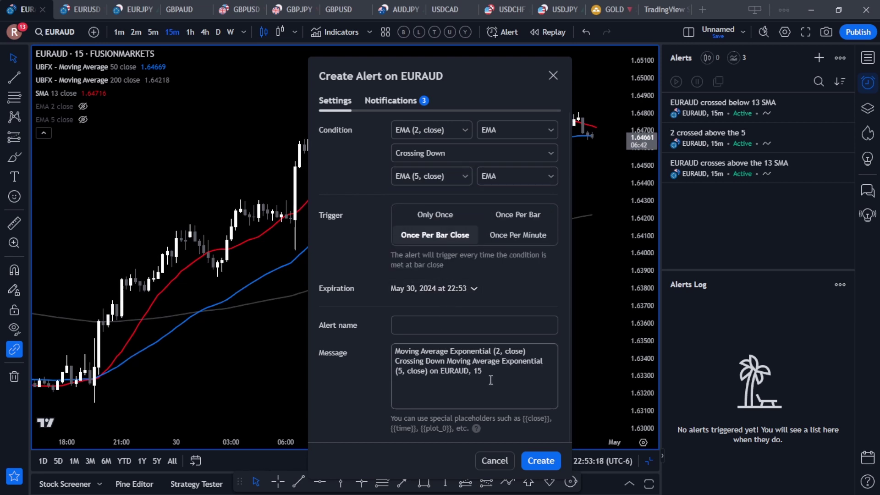
Step: Replace the alert message with '2 crossed below the 5' and create the alert
left_click_drag(475, 389, 350, 345)
type("2 crossed below the 5")
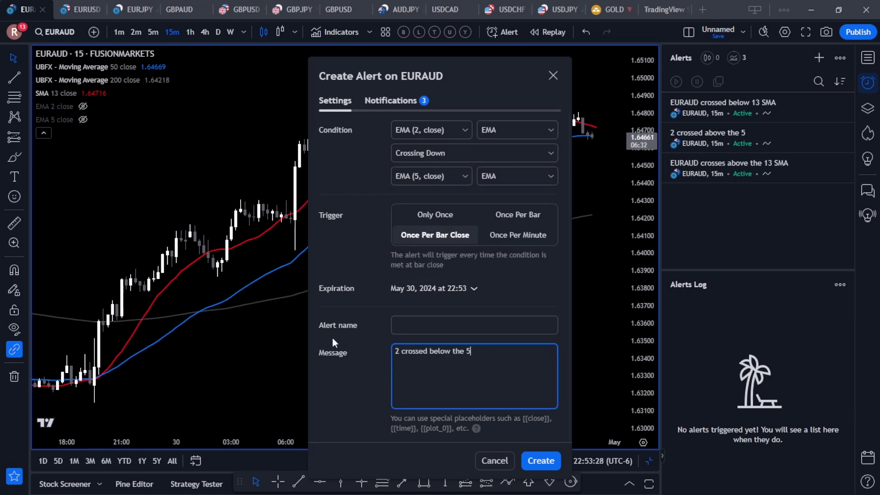
left_click(543, 460)
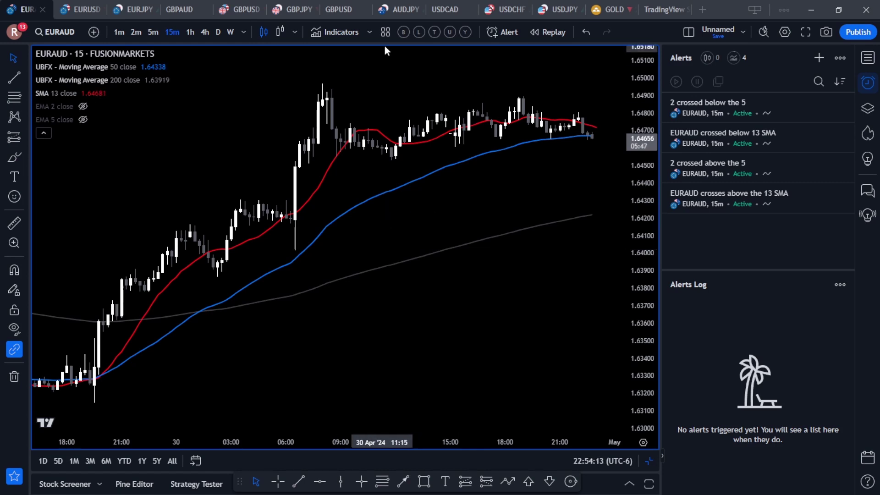
right_click(369, 226)
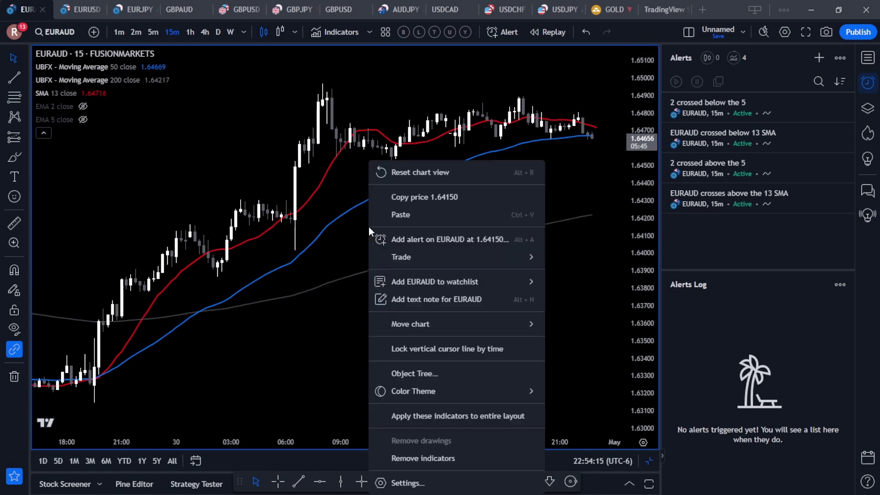
left_click(413, 241)
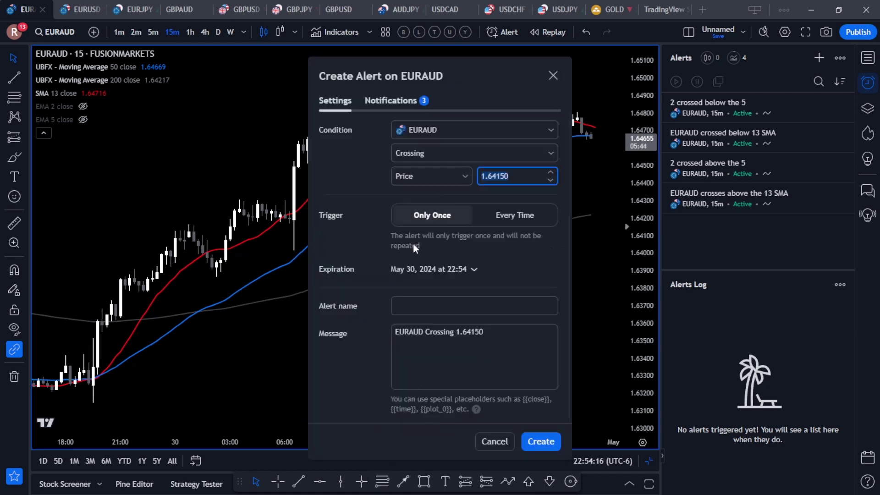
left_click(441, 131)
left_click(441, 169)
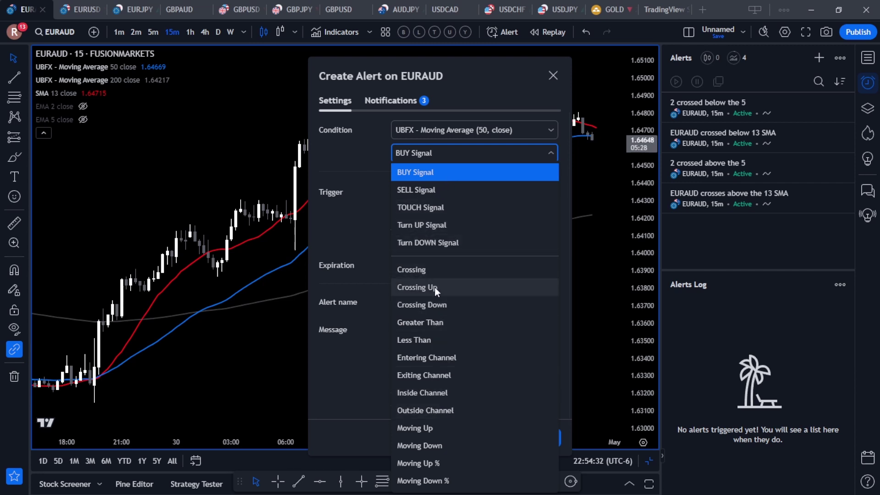
left_click(552, 76)
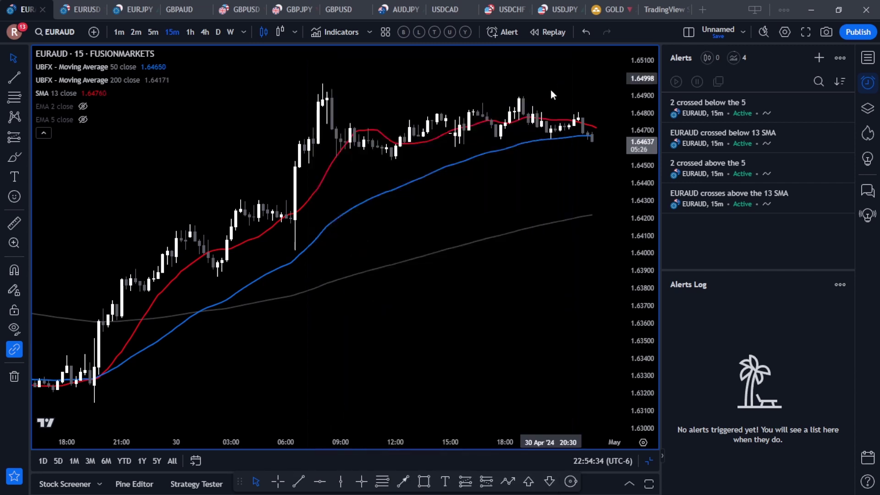